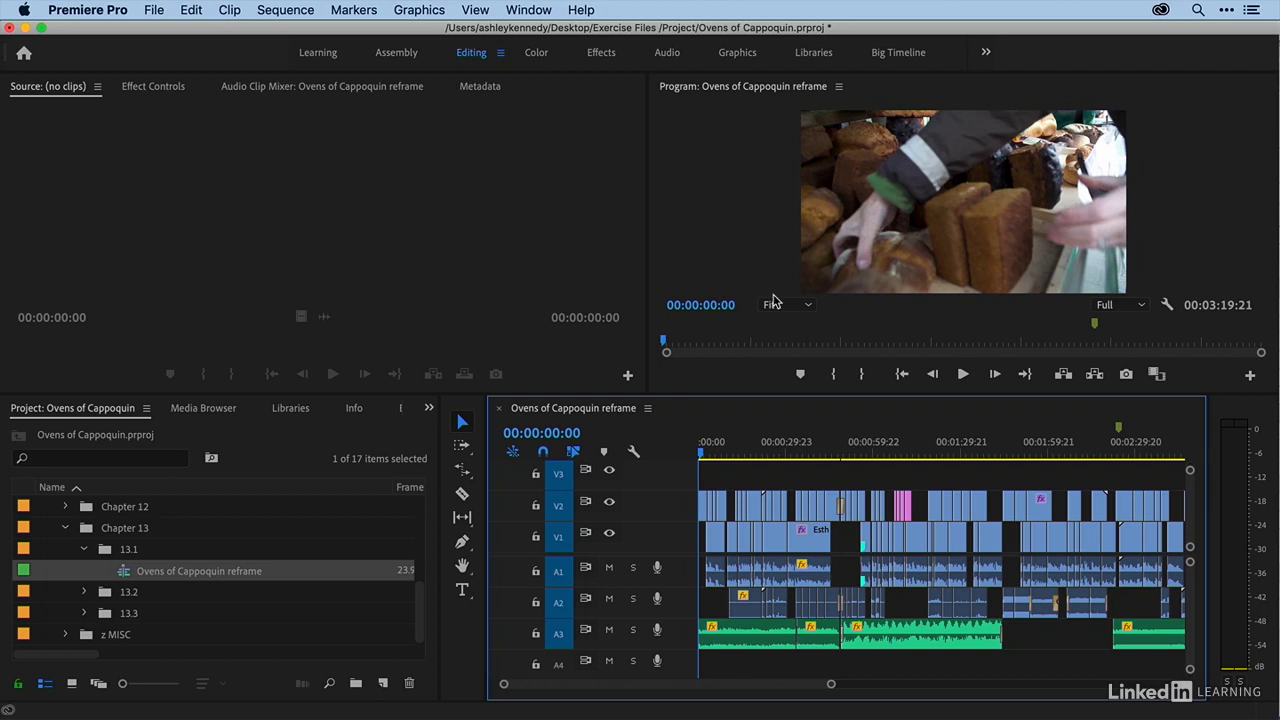
# Open the Auto Reframe Sequence settings for the Ovens of Cappoquin reframe sequence.
pyautogui.click(286, 10)
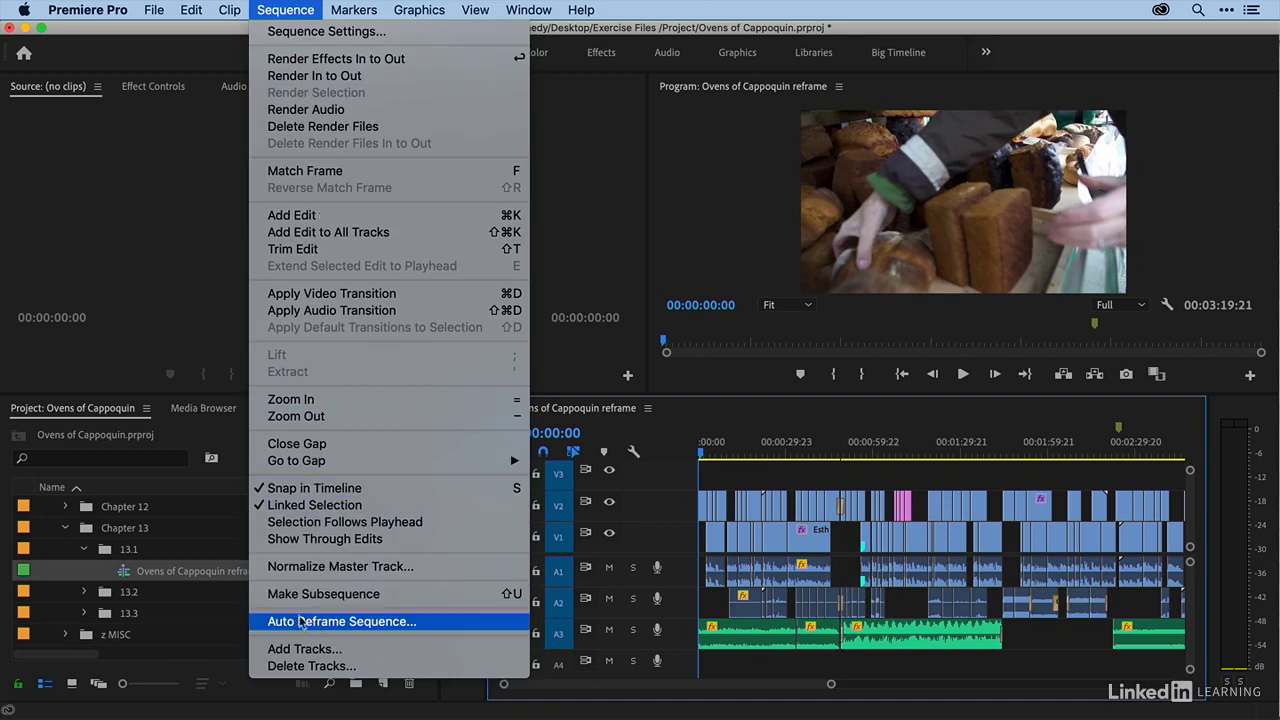
pyautogui.click(123, 575)
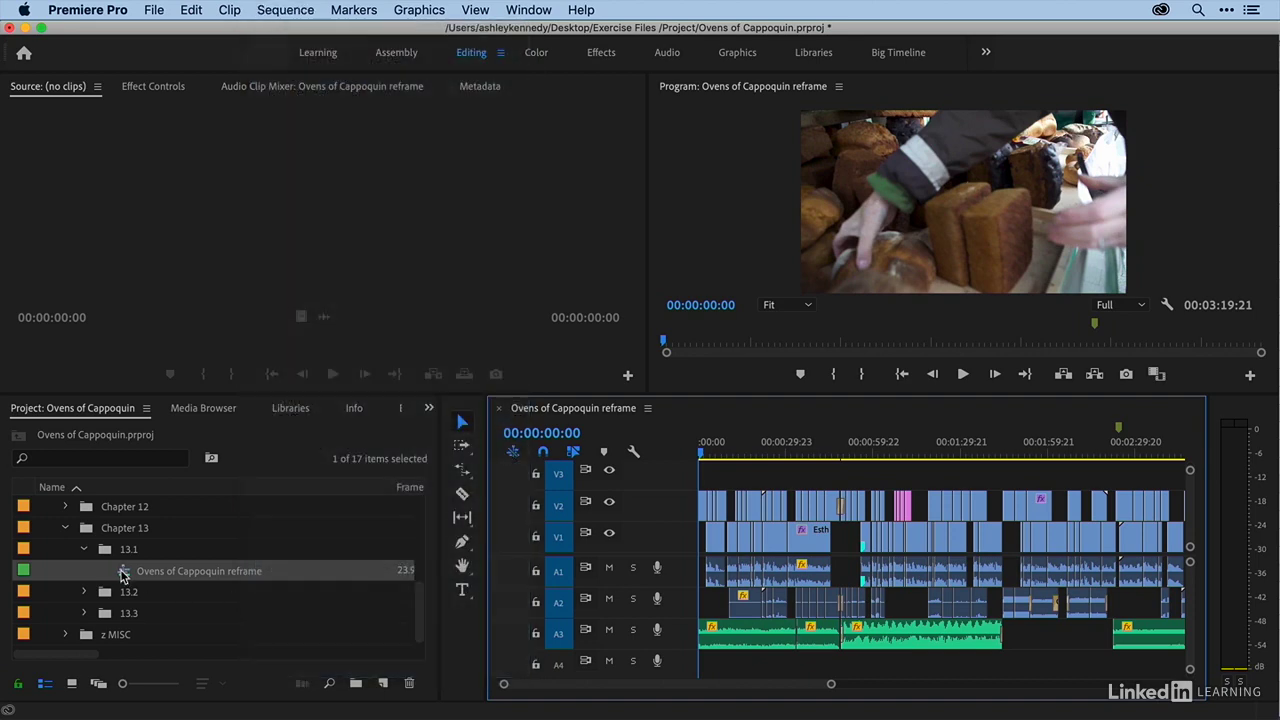
pyautogui.rightClick(123, 573)
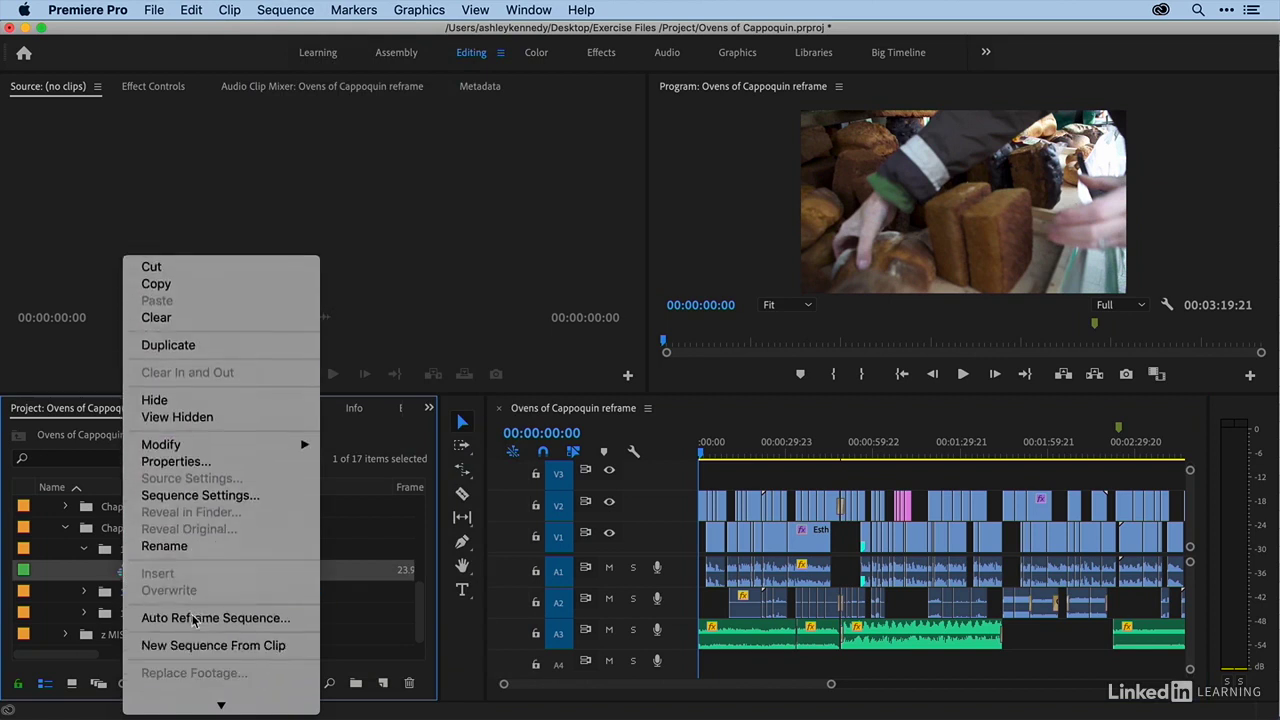
pyautogui.click(187, 416)
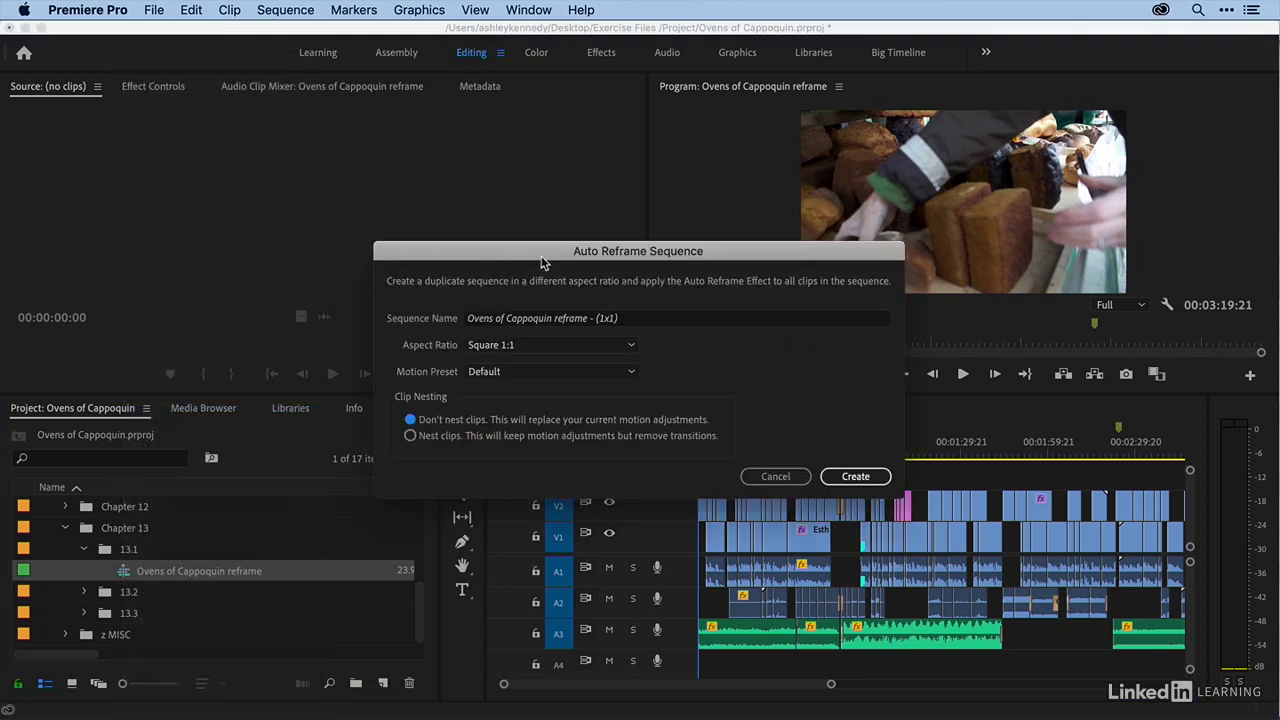
# Create an auto-reframed duplicate sequence with the Square 1:1 aspect ratio, the Default motion preset and clips not nested.
pyautogui.click(633, 320)
pyautogui.moveTo(548, 320); pyautogui.dragTo(657, 321)
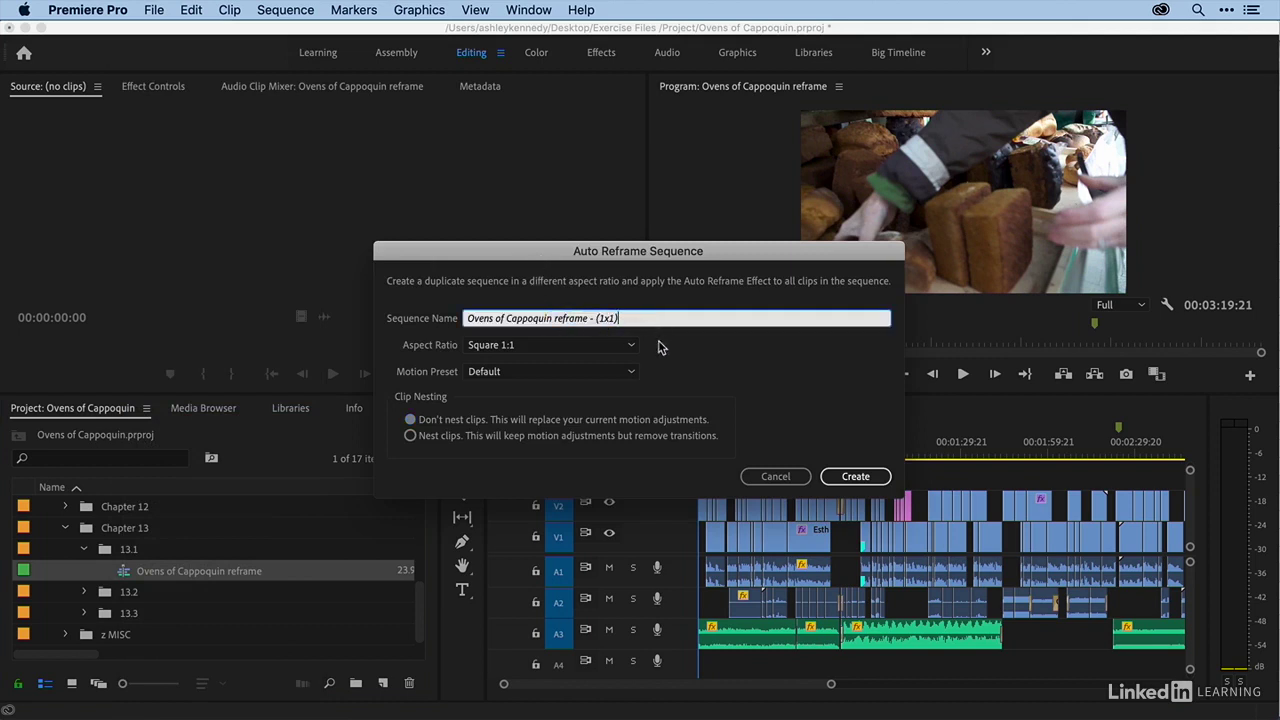
pyautogui.click(657, 344)
pyautogui.click(629, 349)
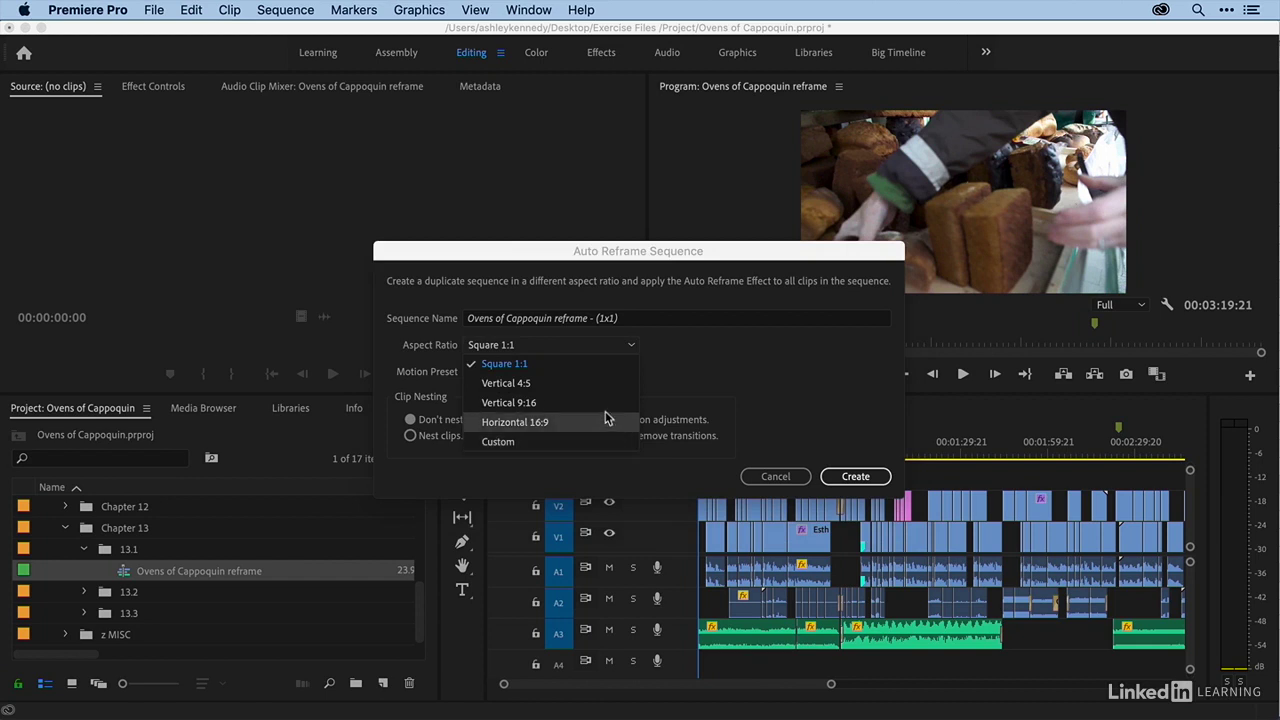
pyautogui.click(630, 366)
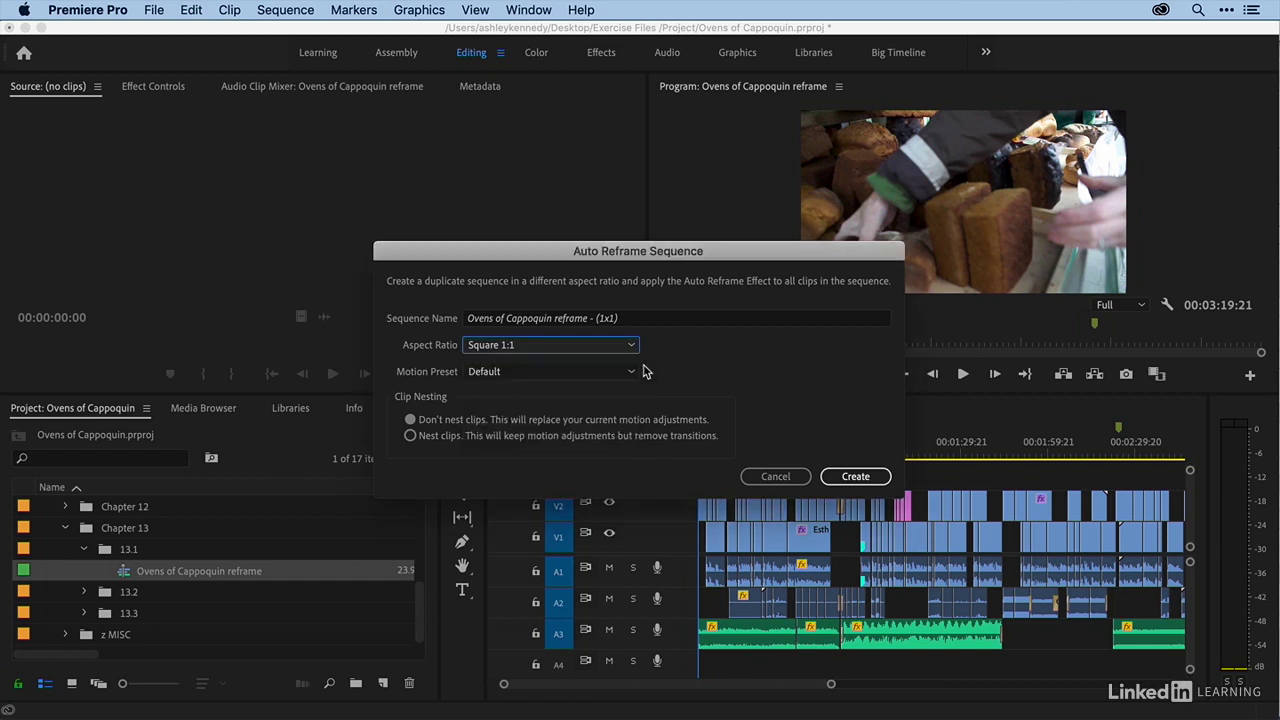
pyautogui.click(632, 373)
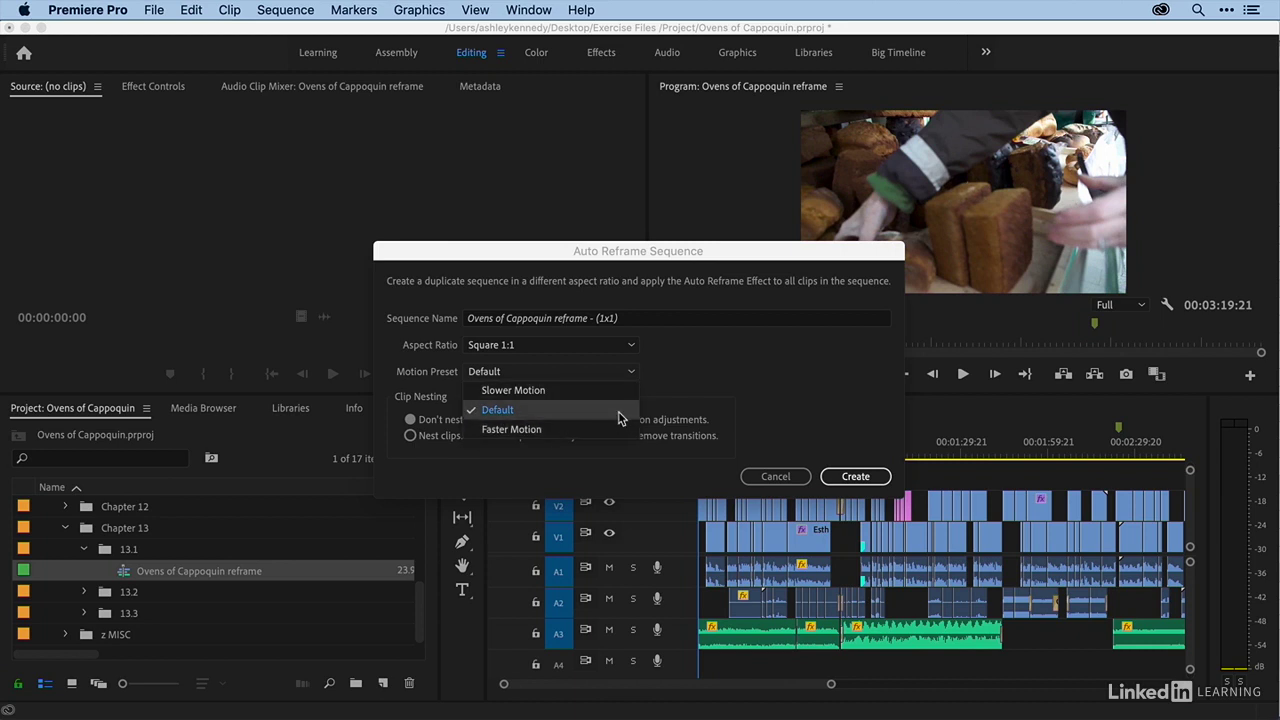
pyautogui.click(618, 418)
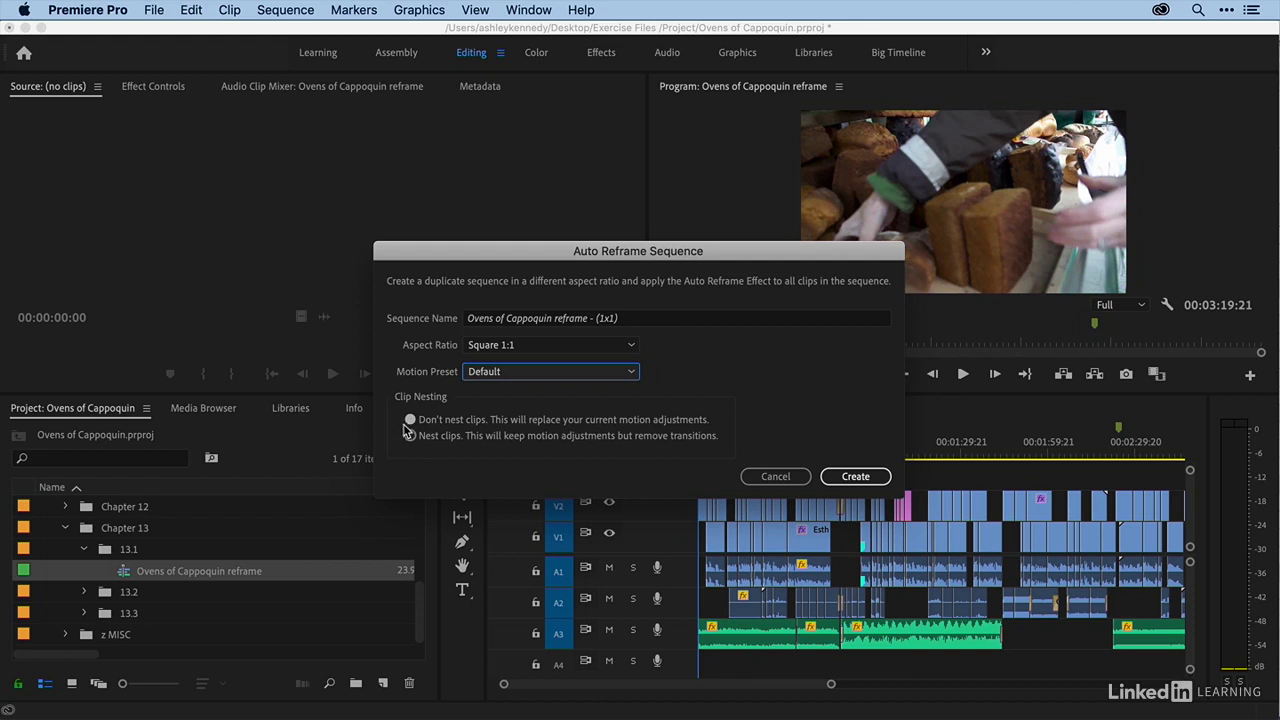
pyautogui.click(848, 478)
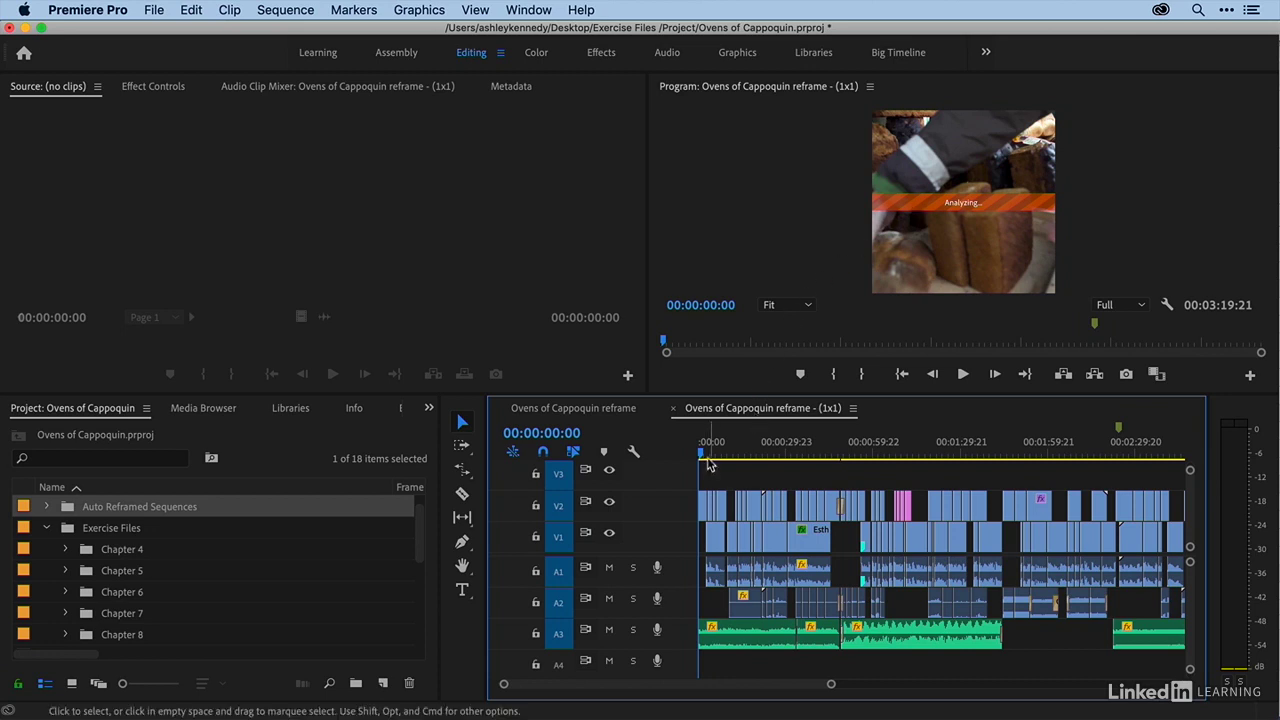
# Inspect the Motion keyframes and Auto Reframe effect settings of the first V2 clip in the reframed sequence.
pyautogui.press('=')
pyautogui.press('=')
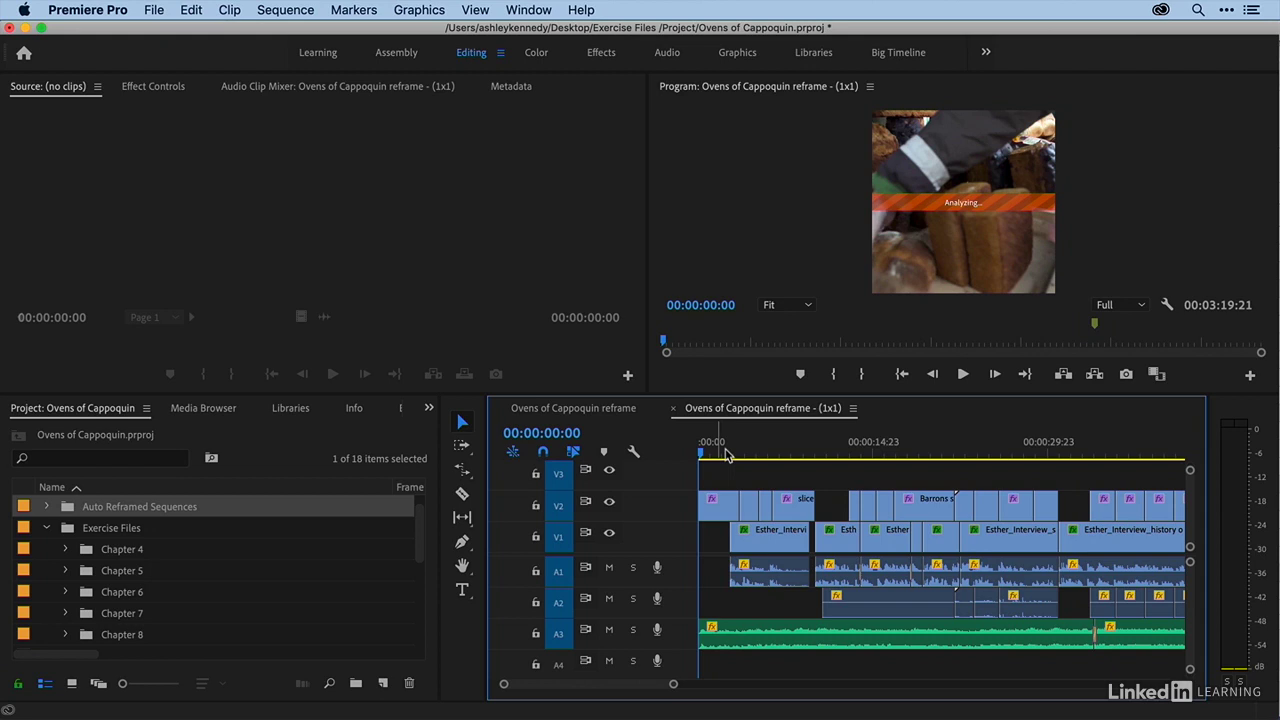
pyautogui.click(718, 507)
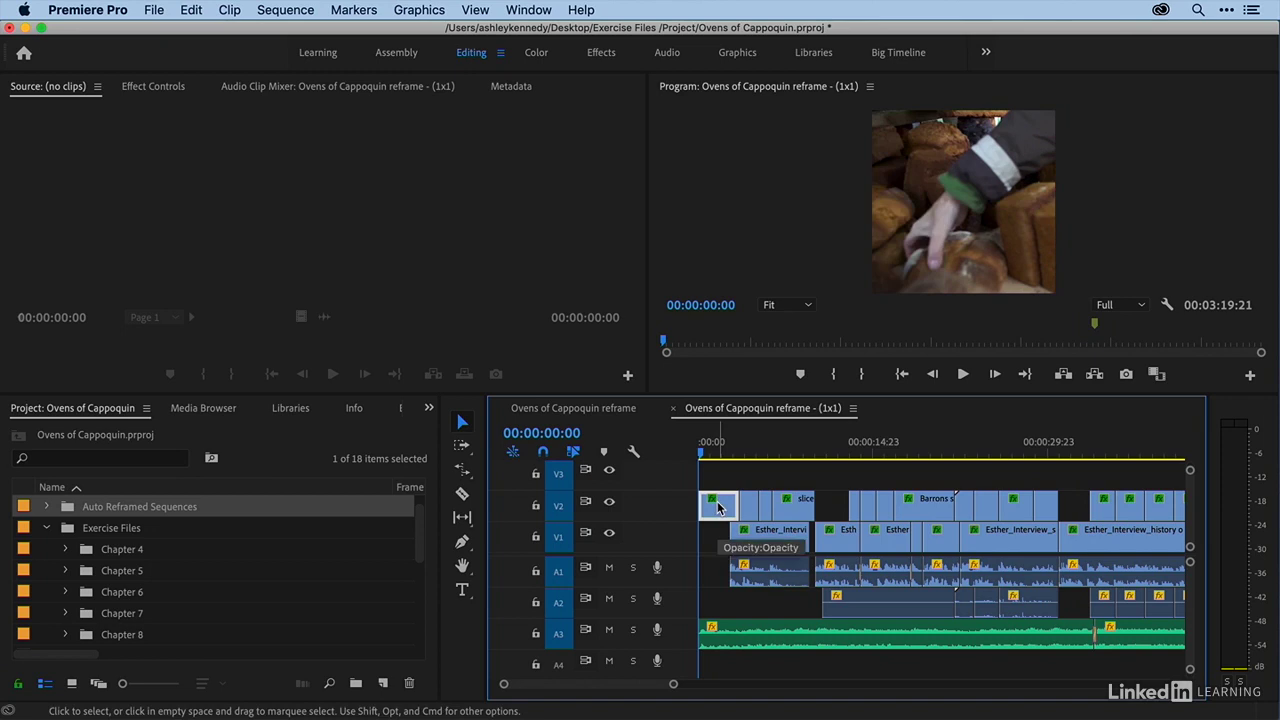
pyautogui.click(153, 90)
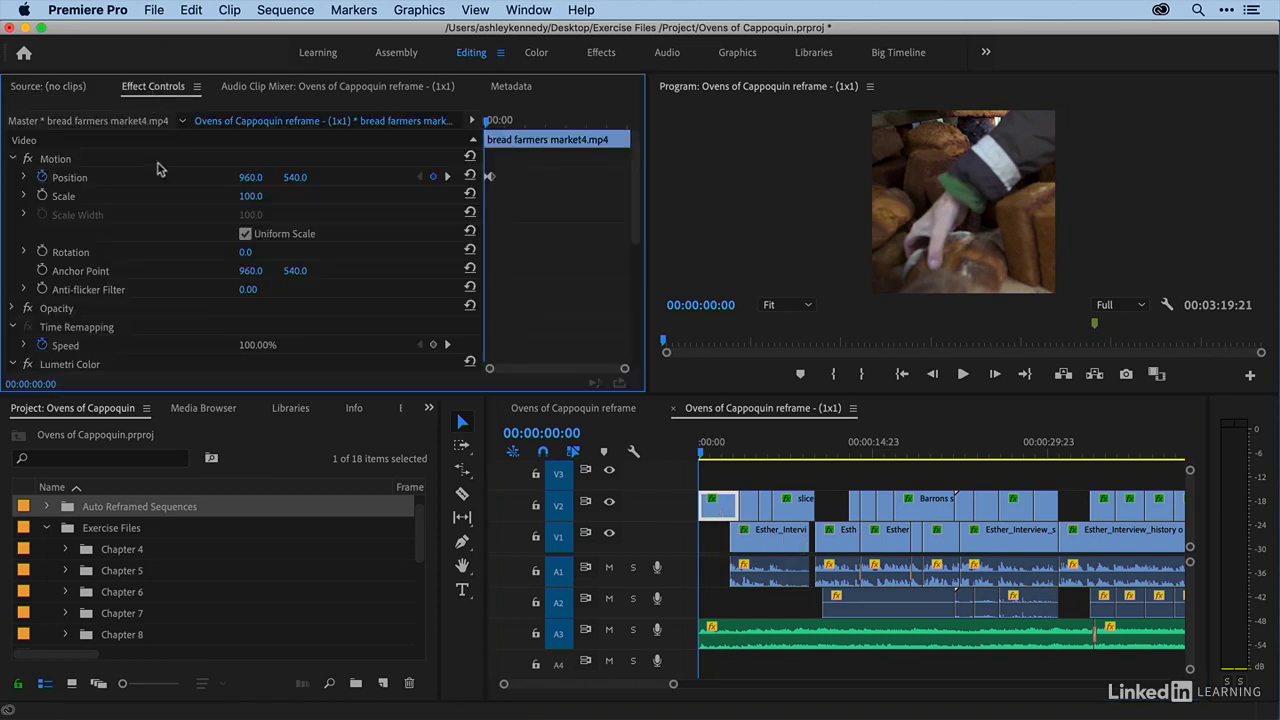
pyautogui.moveTo(640, 220); pyautogui.dragTo(638, 345)
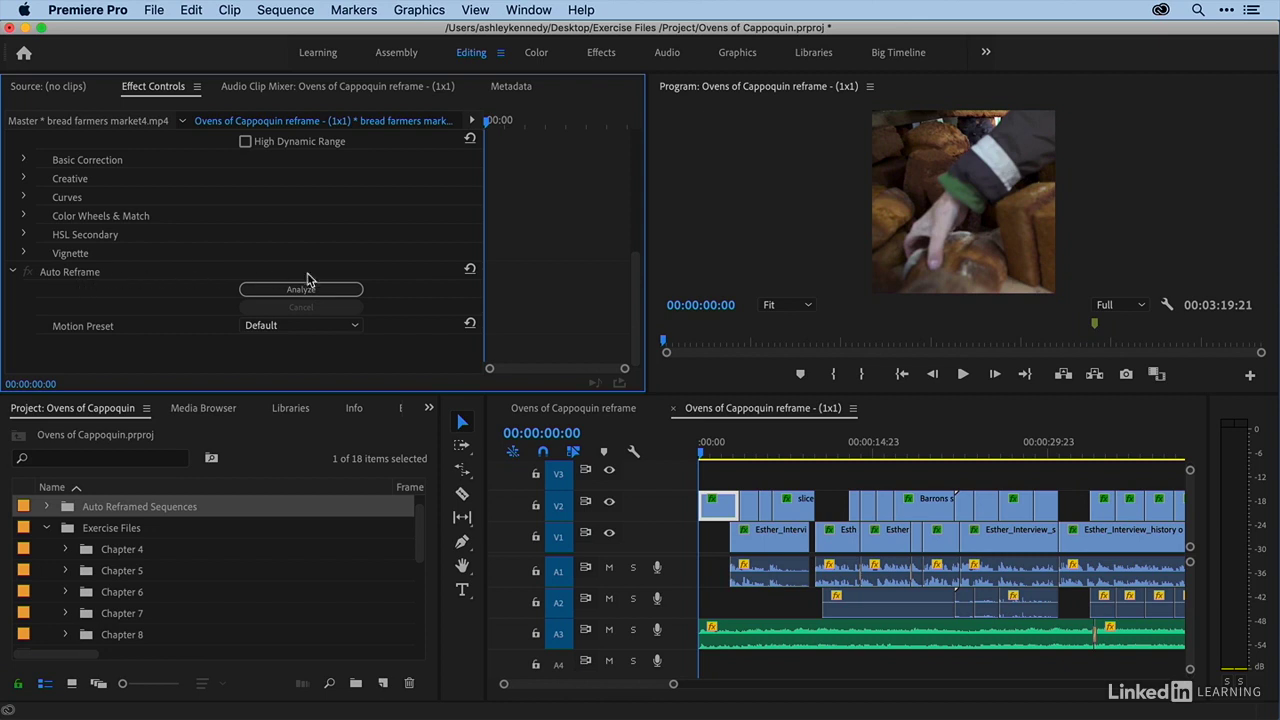
pyautogui.moveTo(628, 310); pyautogui.dragTo(626, 175)
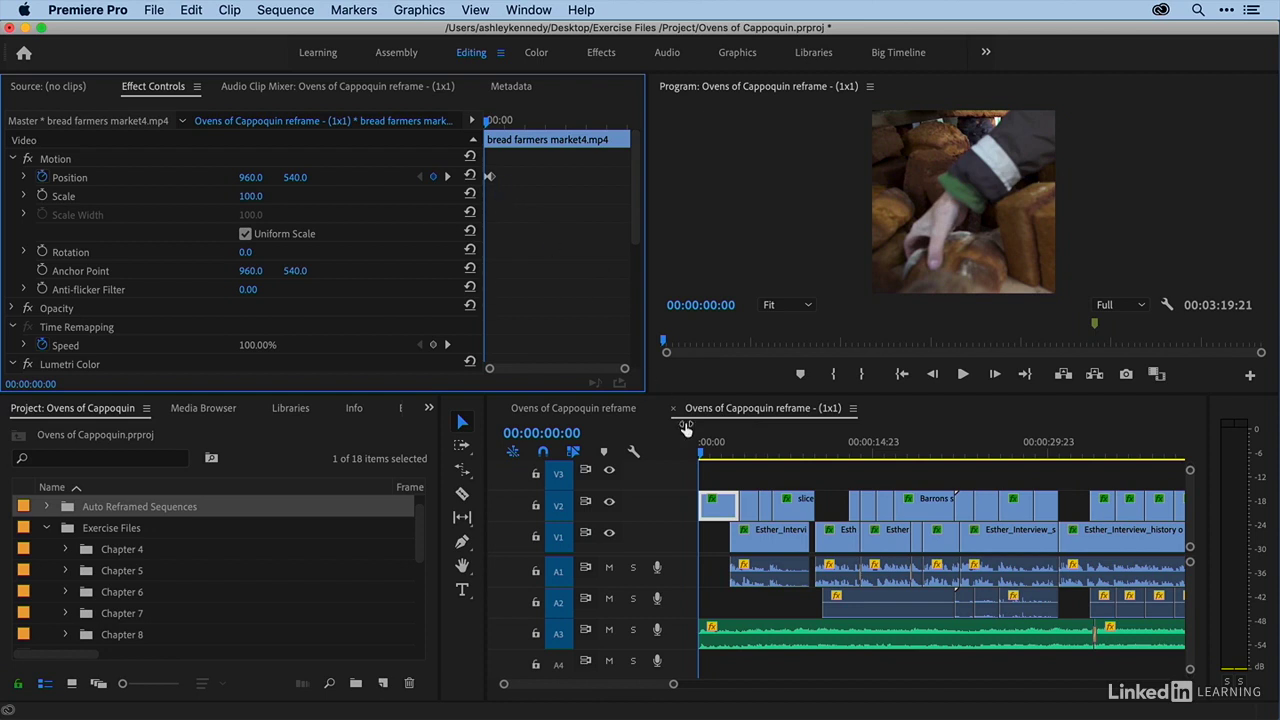
# Review the reframed shots from the start of the 1x1 sequence up to 00:00:19:03.
pyautogui.moveTo(704, 453); pyautogui.dragTo(793, 453)
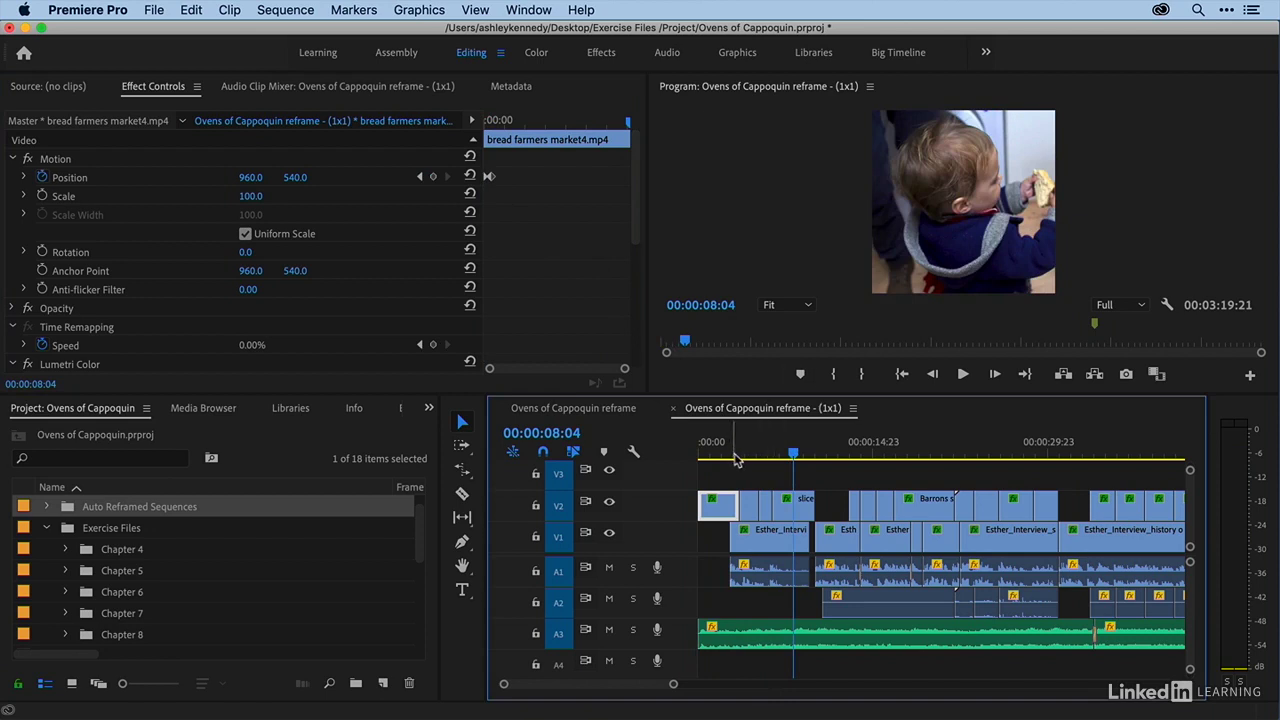
pyautogui.click(747, 455)
pyautogui.press('=')
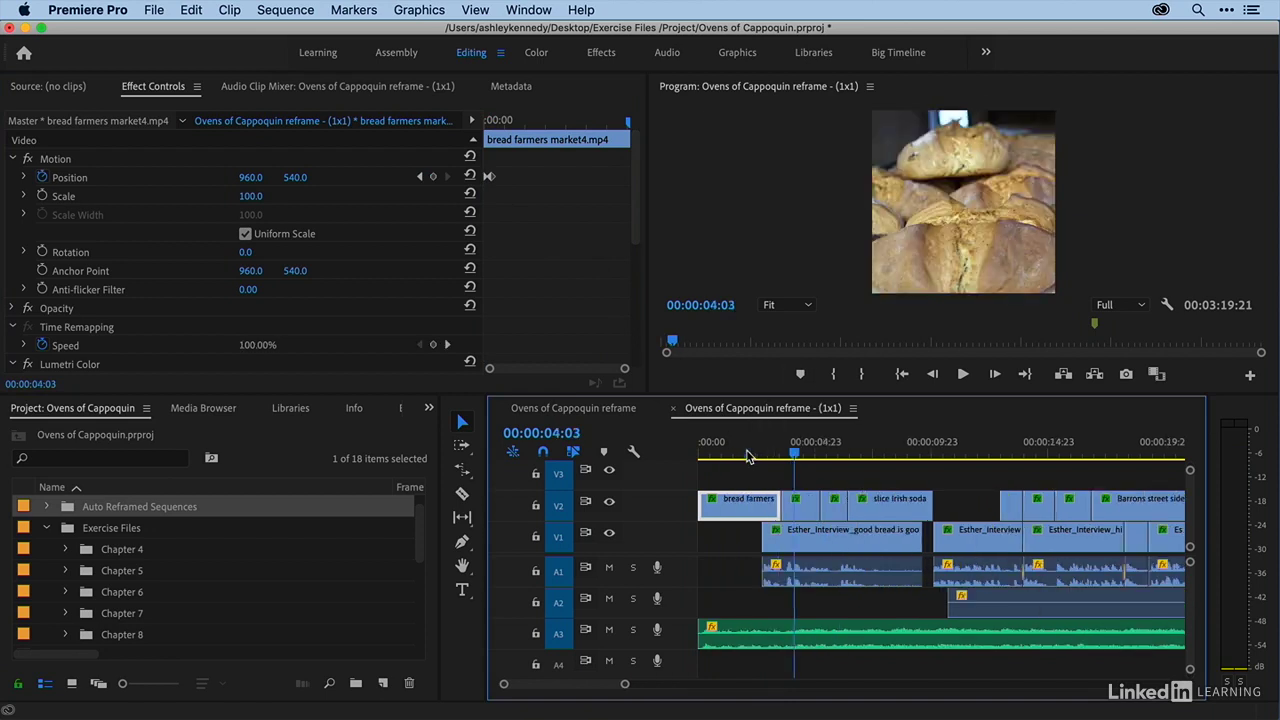
pyautogui.moveTo(796, 455); pyautogui.dragTo(1147, 465)
pyautogui.press('-')
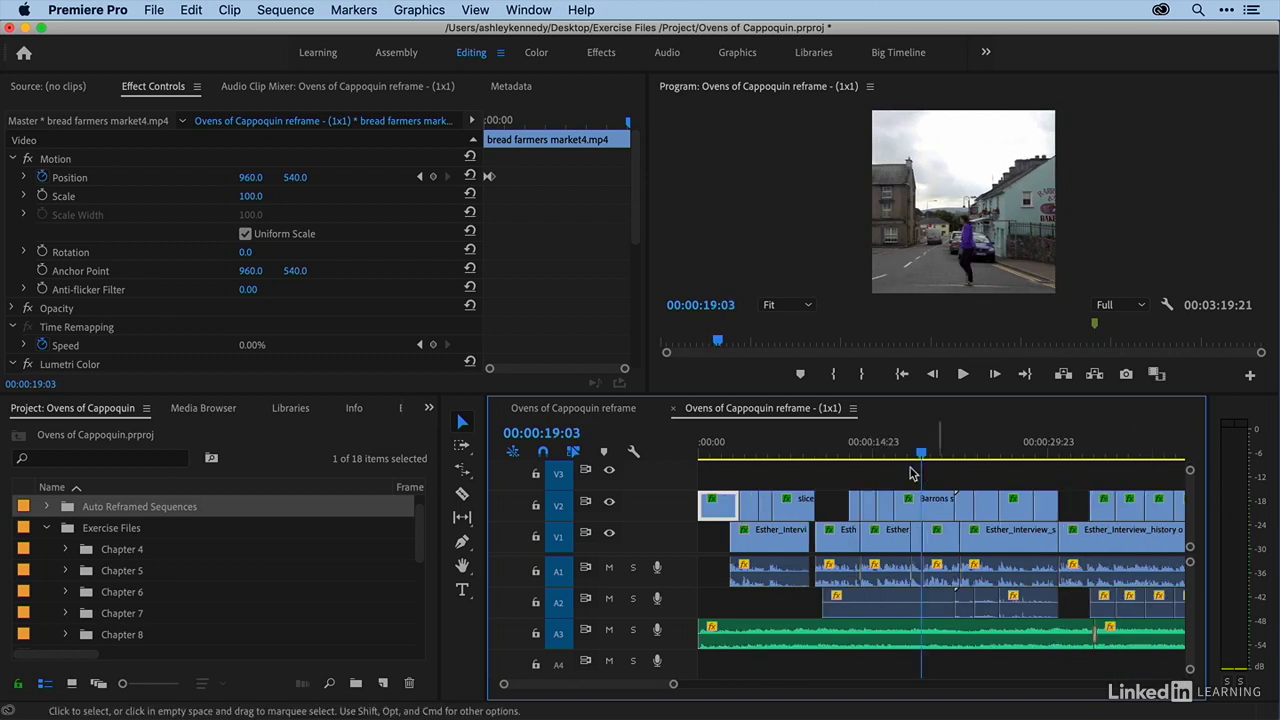
pyautogui.moveTo(921, 457); pyautogui.dragTo(921, 462)
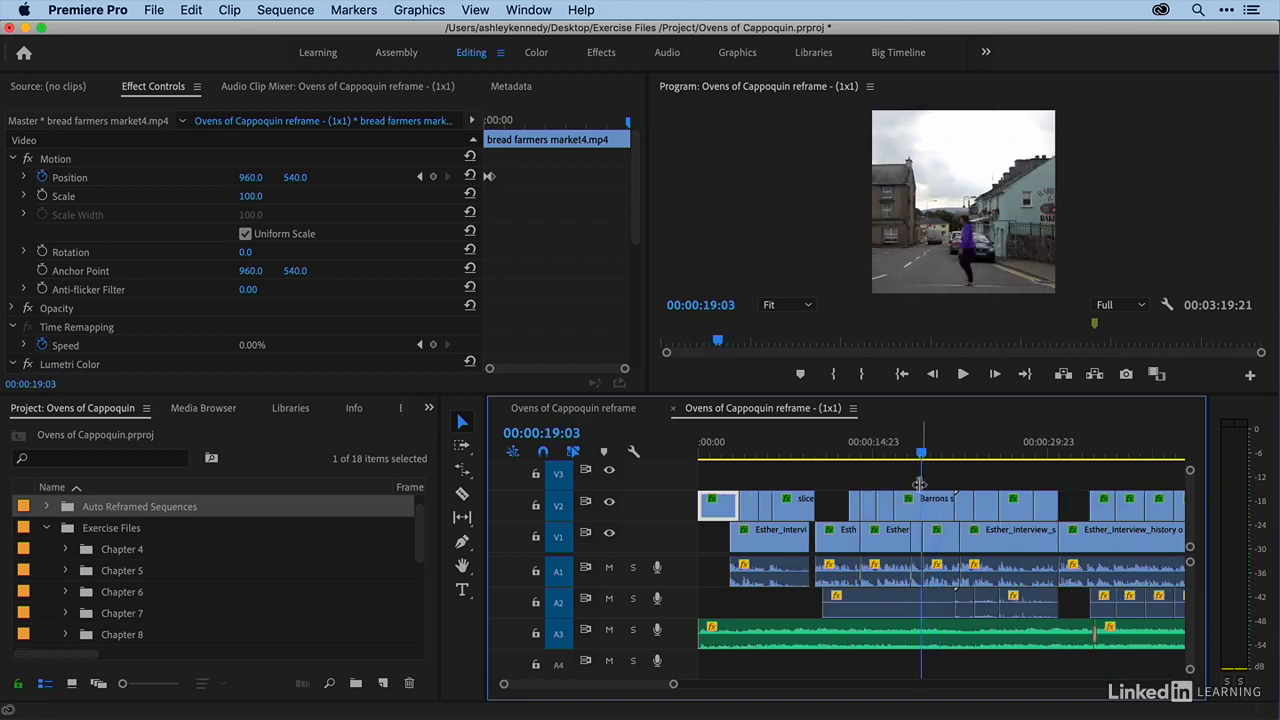
# Match frame the Barrons street side clip to its source and review the original wide footage.
pyautogui.click(921, 516)
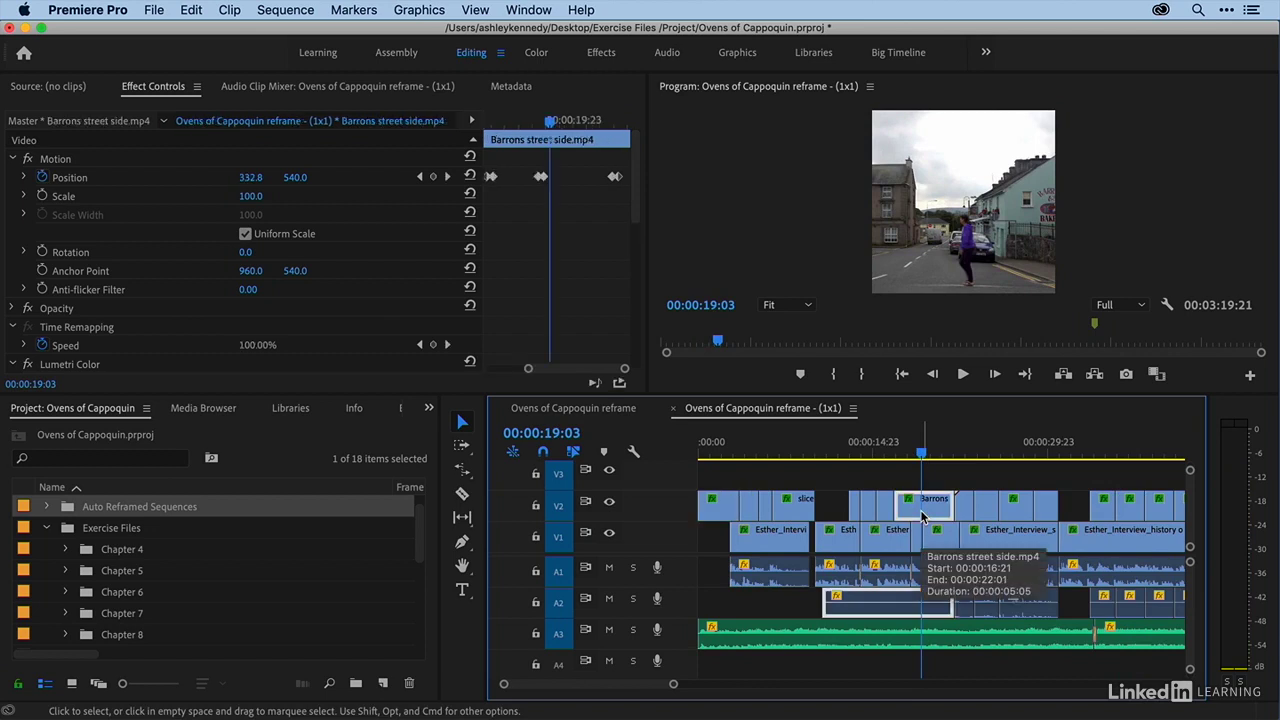
pyautogui.press('f')
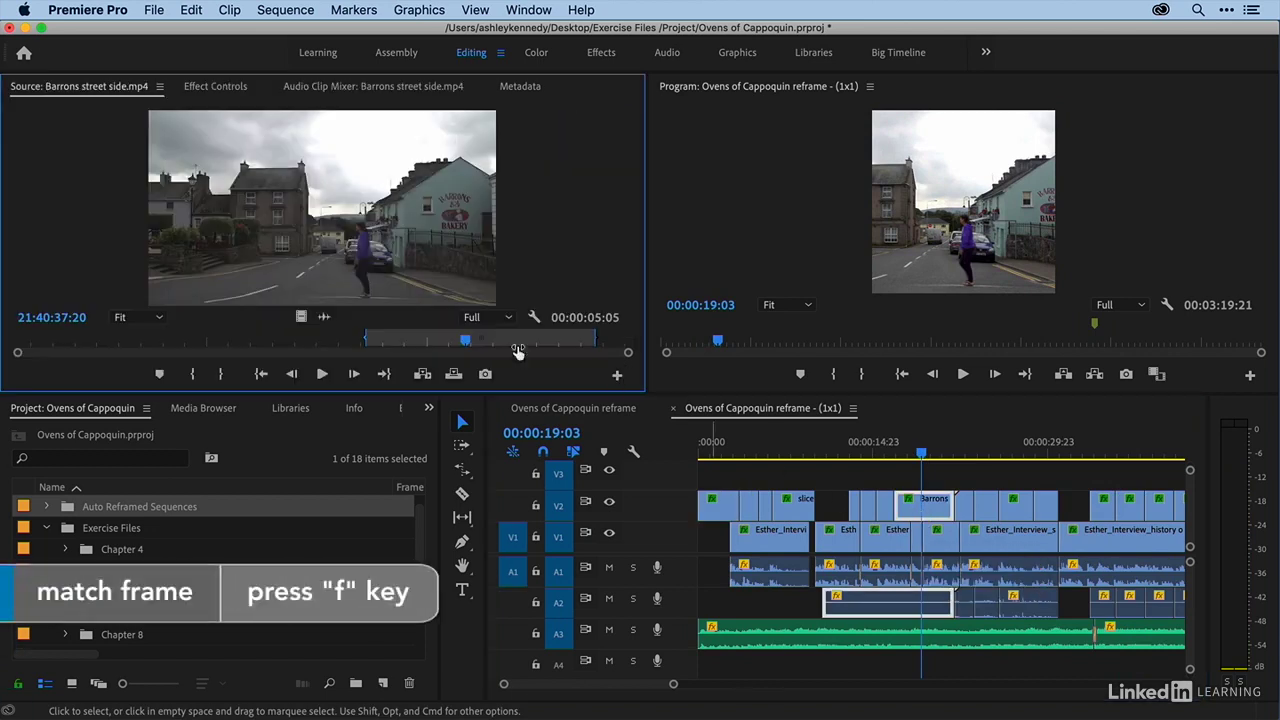
pyautogui.click(63, 341)
pyautogui.press('space')
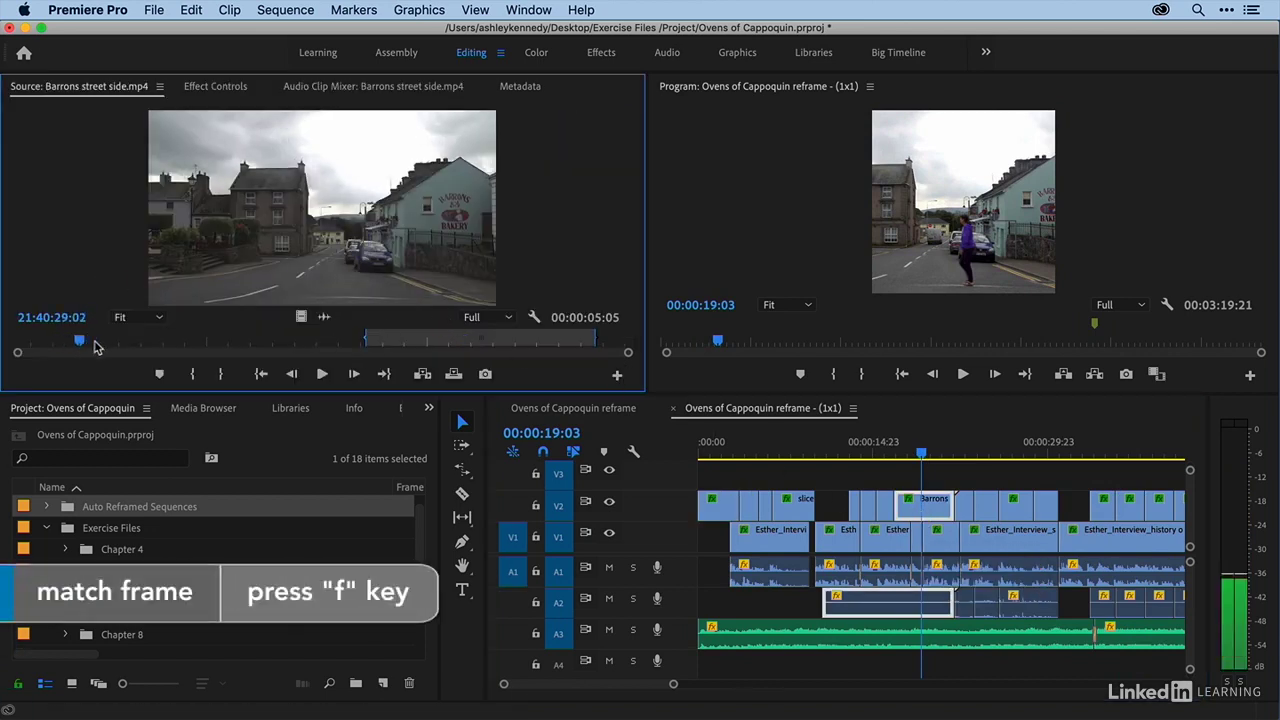
pyautogui.moveTo(95, 341); pyautogui.dragTo(604, 349)
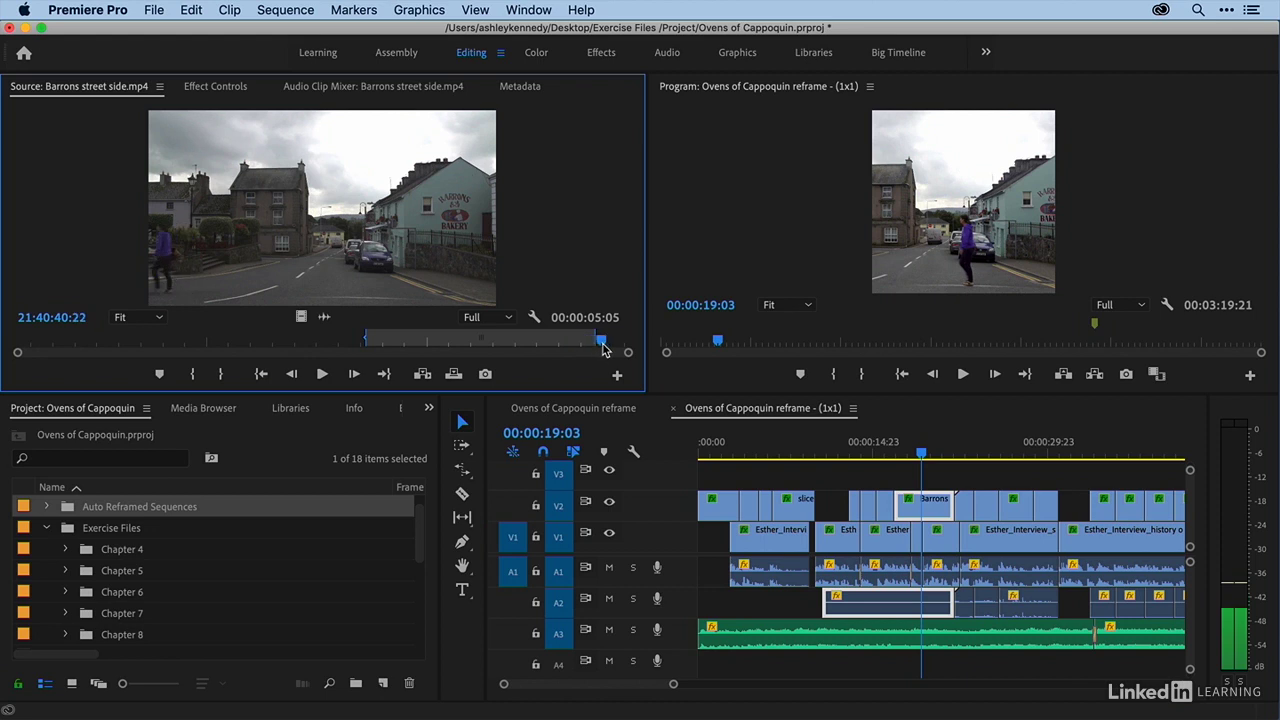
# Play the reframed Barrons street side shot in the sequence and examine its Position keyframes at 00:00:19:12.
pyautogui.click(898, 454)
pyautogui.press('space')
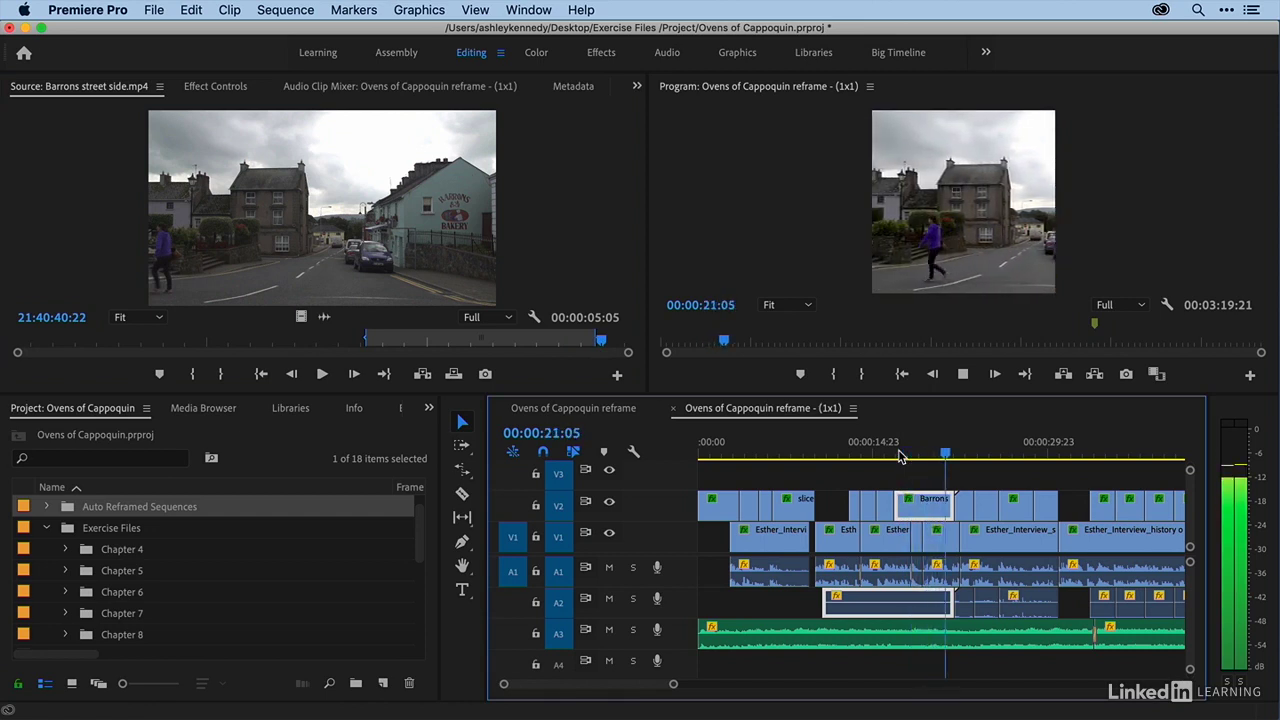
pyautogui.click(926, 456)
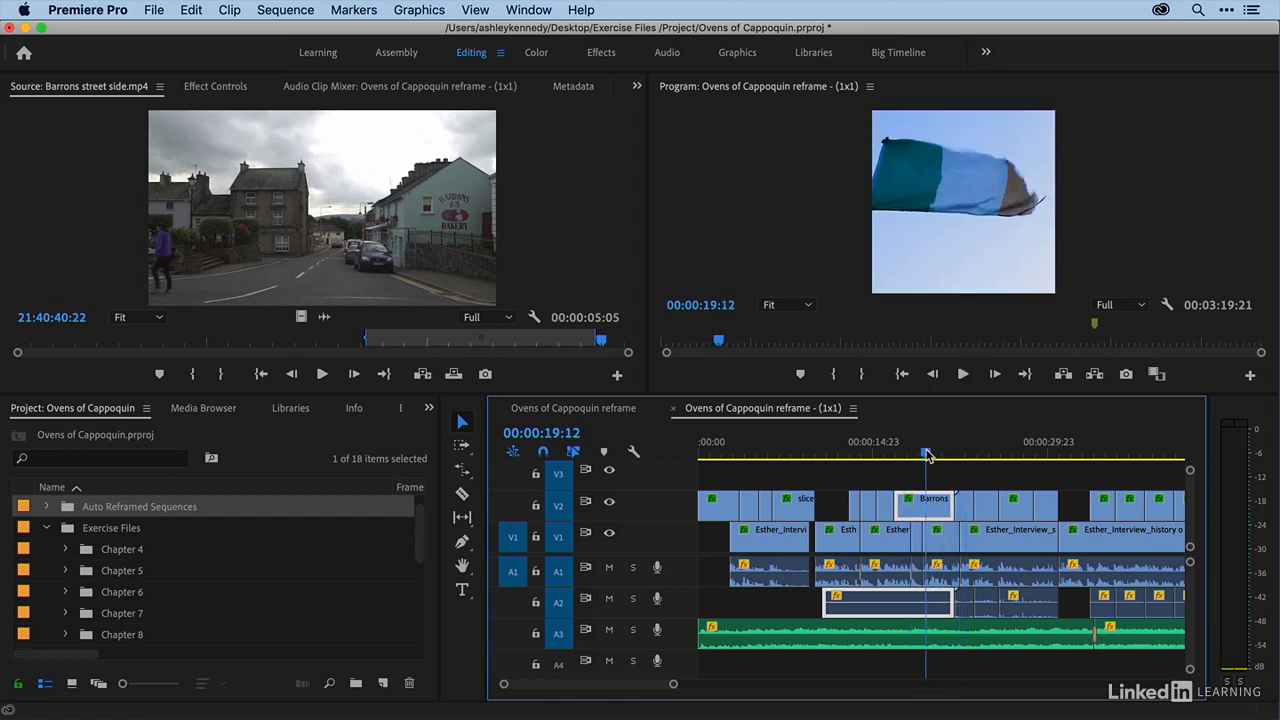
pyautogui.click(214, 87)
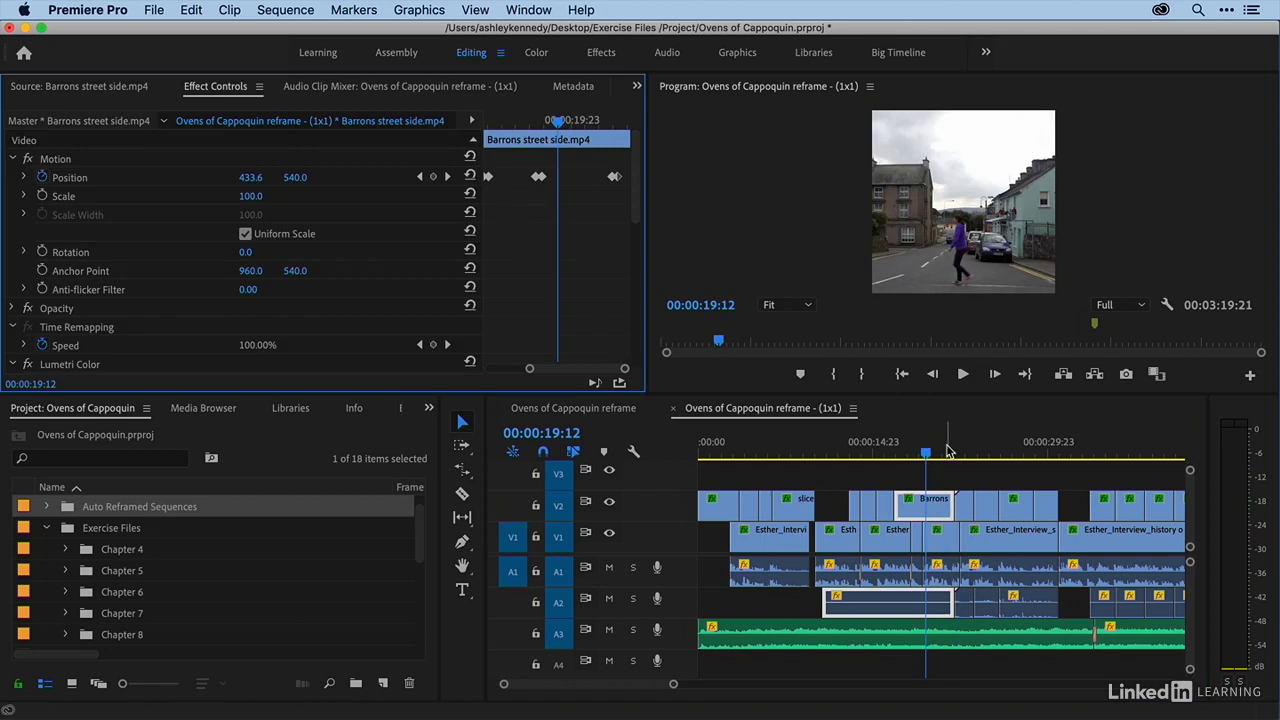
# Compare the tent setup clip at 00:00:27:12 with its original source framing and show its Position keyframes.
pyautogui.moveTo(948, 453); pyautogui.dragTo(1019, 460)
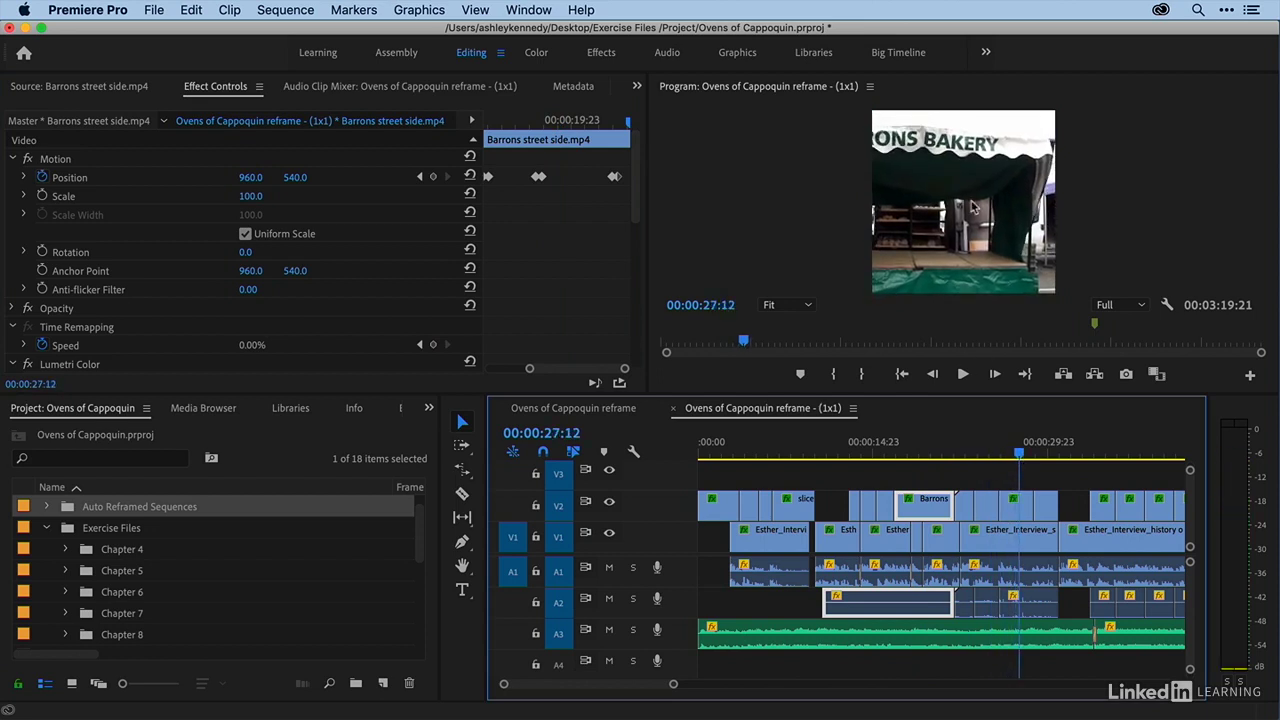
pyautogui.click(1021, 508)
pyautogui.doubleClick(1021, 508)
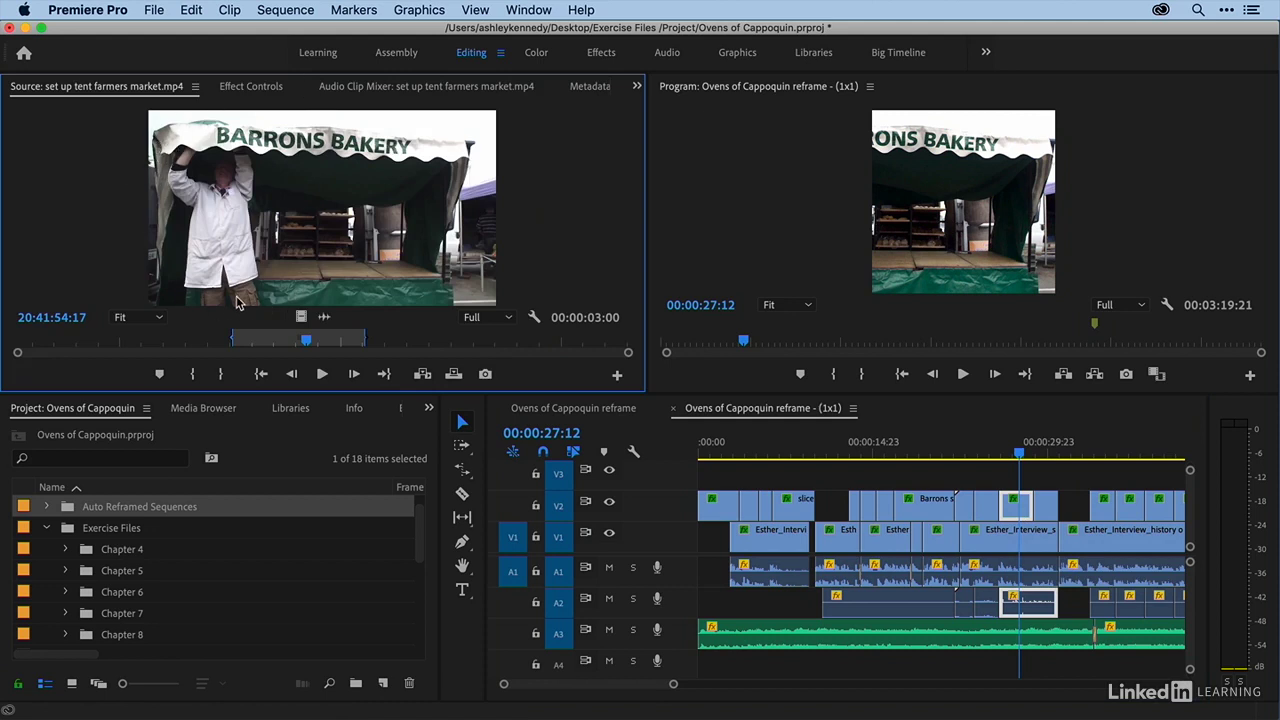
pyautogui.click(241, 87)
pyautogui.click(1016, 510)
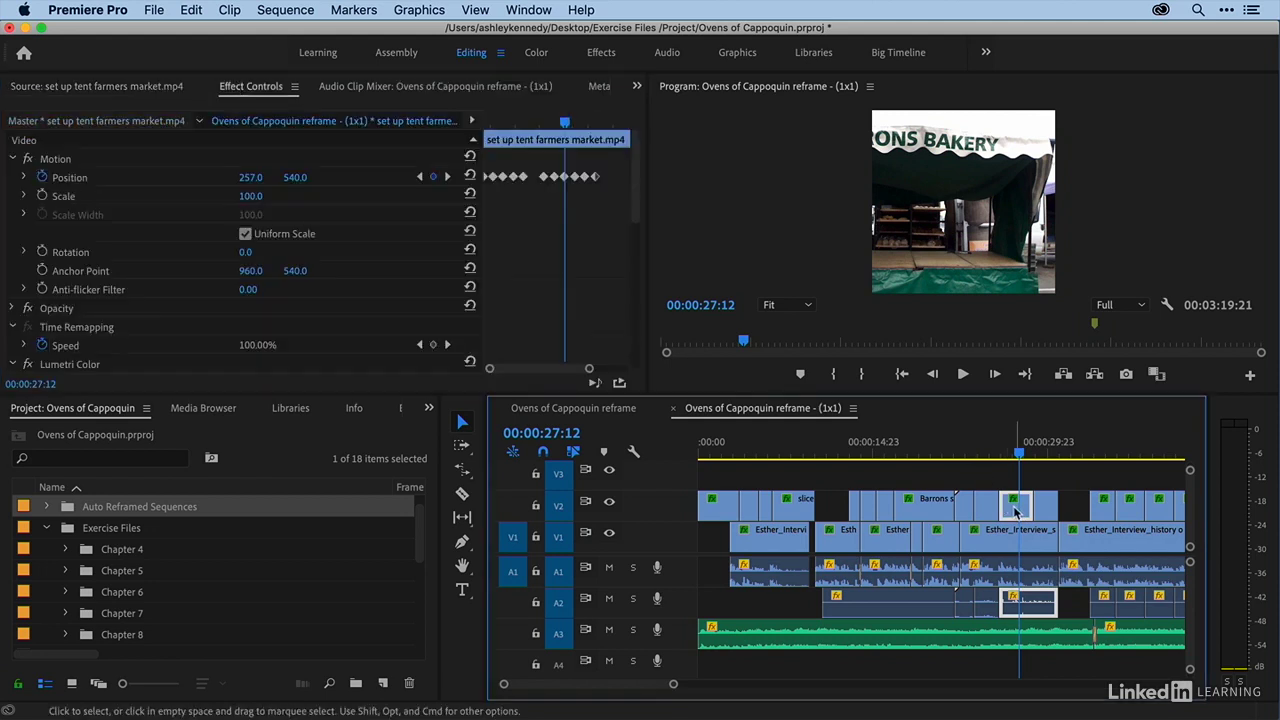
# Delete the tent setup clip's Position keyframes and reposition it at its first frame to about 944.2, 540, bringing the man into view.
pyautogui.moveTo(602, 198); pyautogui.dragTo(472, 152)
pyautogui.press('Delete')
pyautogui.click(487, 122)
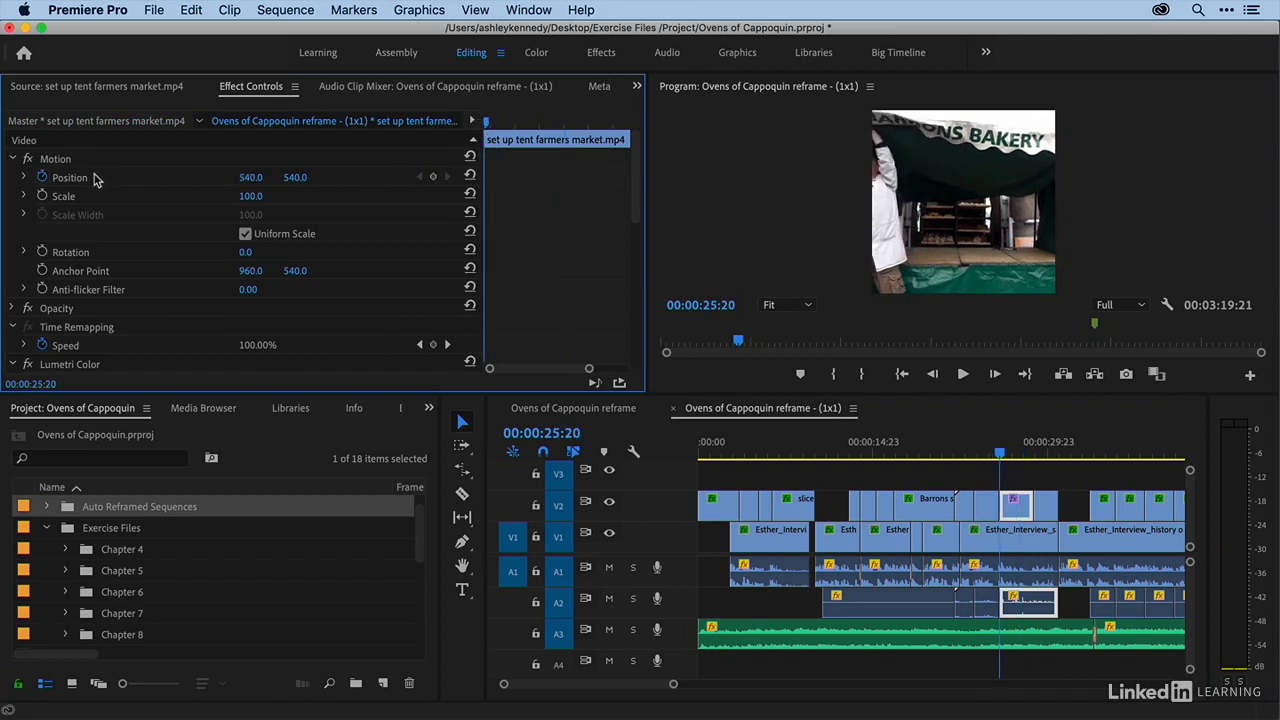
pyautogui.moveTo(237, 183)
pyautogui.mouseDown()
pyautogui.moveTo(615, 183)
pyautogui.moveTo(248, 183)
pyautogui.mouseUp()
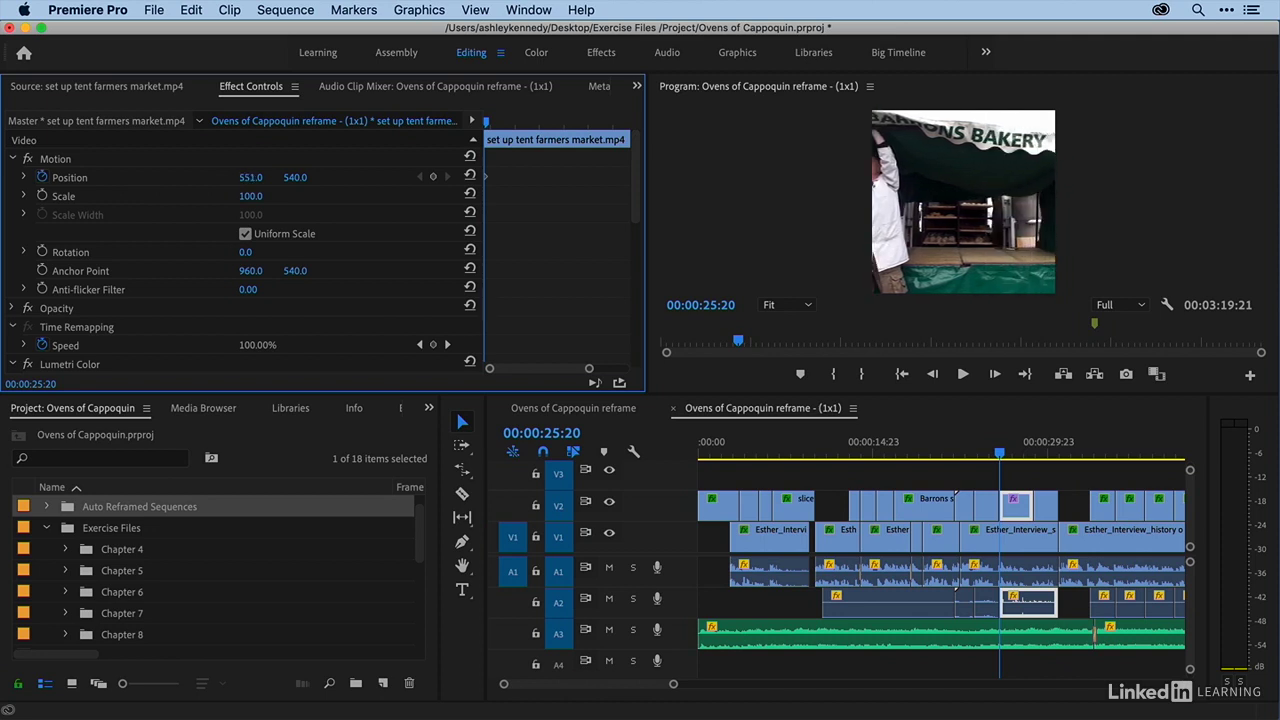
pyautogui.click(953, 208)
pyautogui.moveTo(885, 210); pyautogui.dragTo(953, 212)
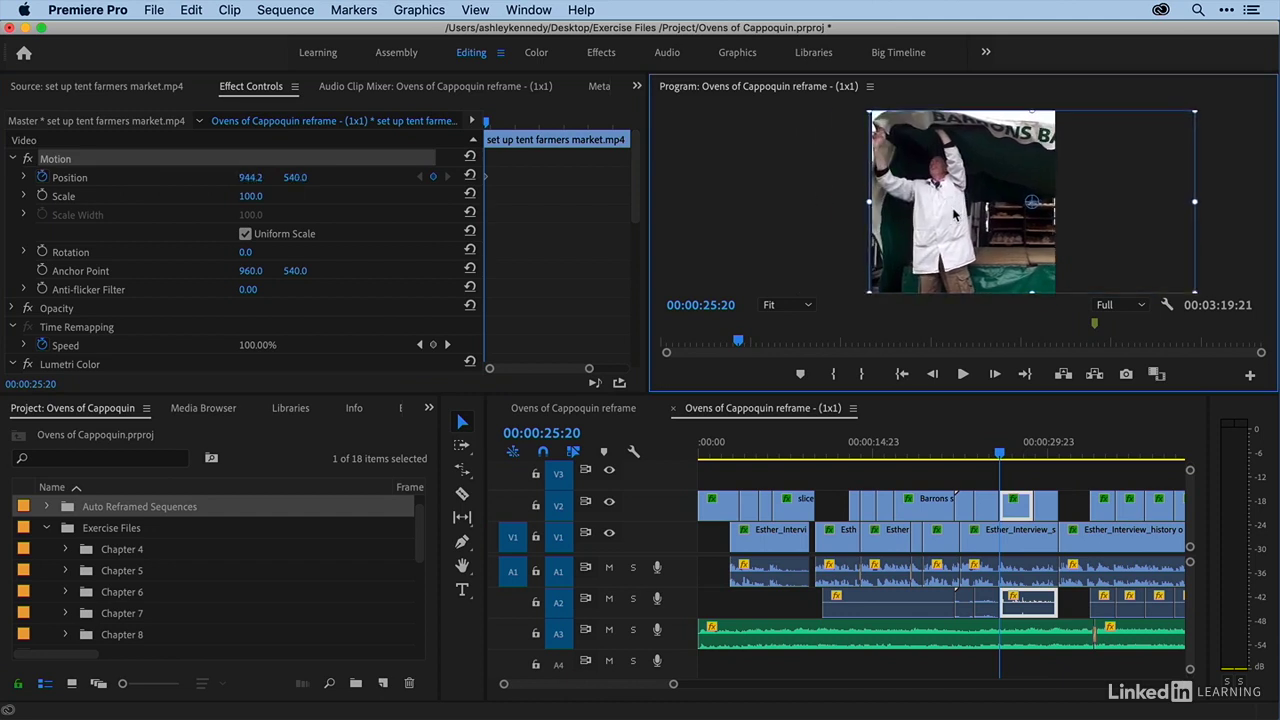
# Review the reframed shots up to 00:00:44:13 and examine the Auto Reframe settings of the tent setup clip.
pyautogui.click(1003, 455)
pyautogui.moveTo(1003, 455); pyautogui.dragTo(1085, 465)
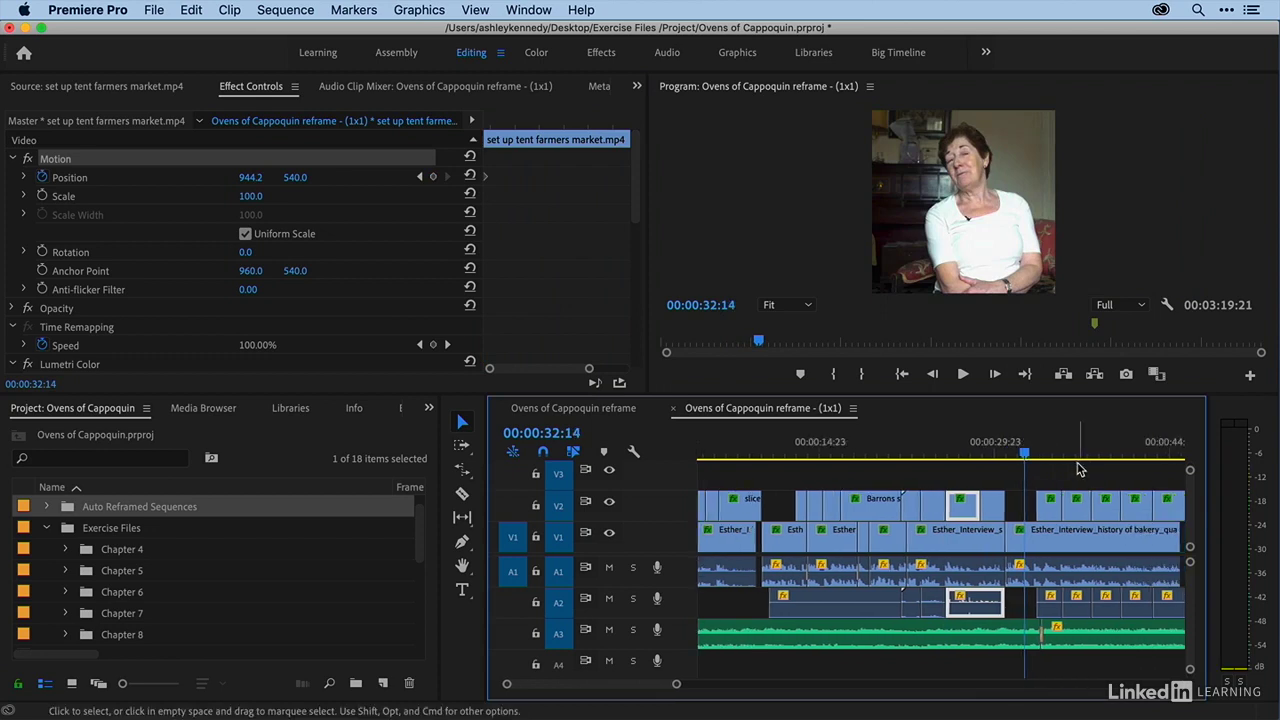
pyautogui.scroll(-2, 1085, 465)
pyautogui.scroll(-3, 1080, 466)
pyautogui.moveTo(790, 456); pyautogui.dragTo(954, 462)
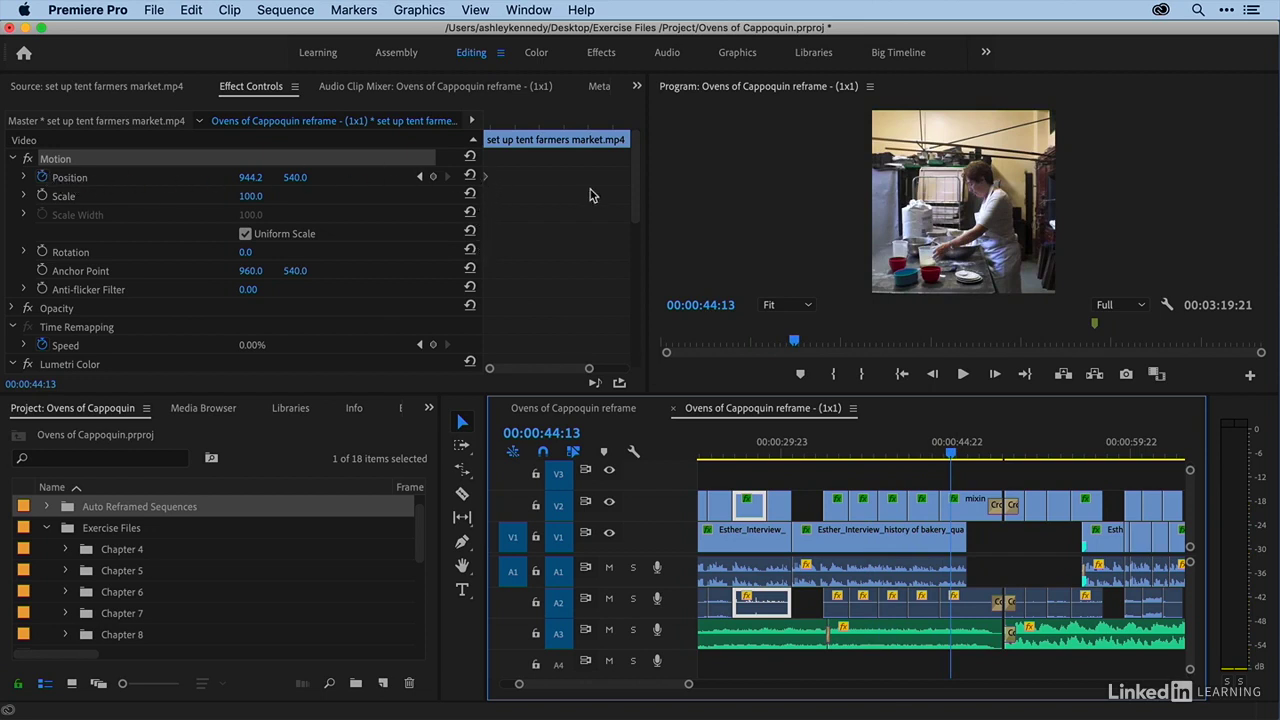
pyautogui.moveTo(634, 195); pyautogui.dragTo(645, 339)
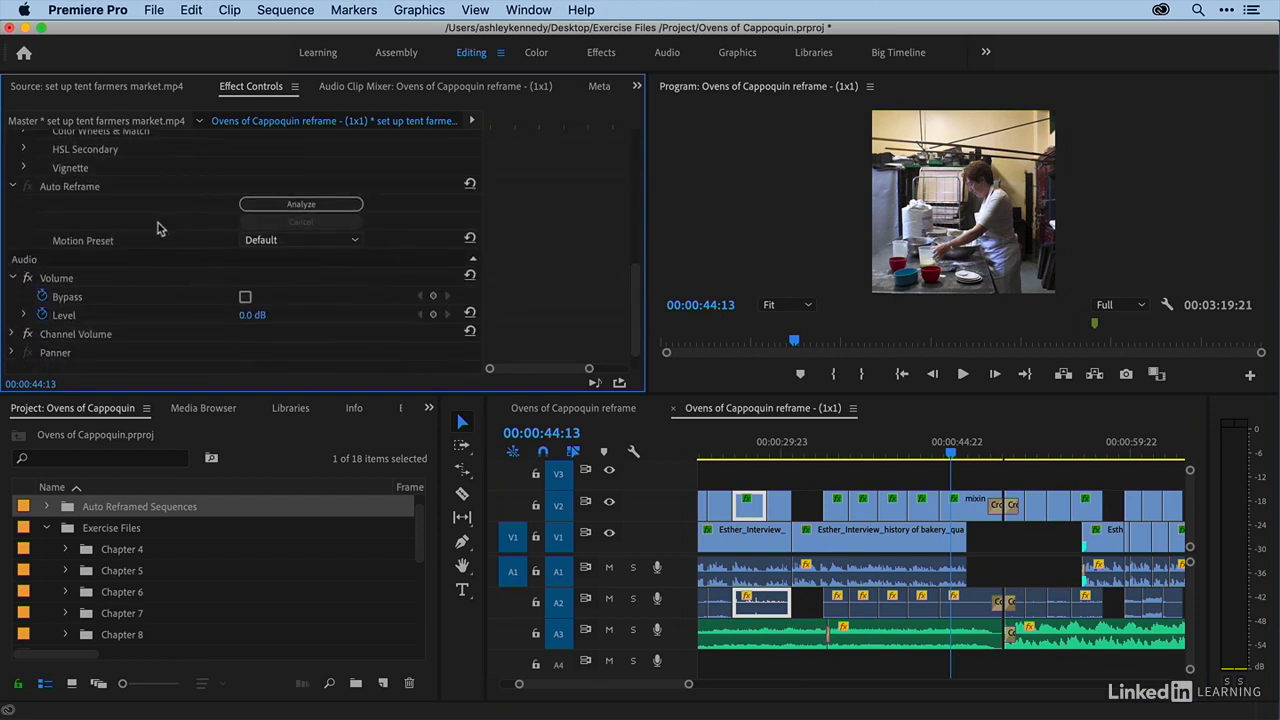
# Return to the tent setup clip at 00:00:26:10 in the reframed sequence and reset its Position parameter.
pyautogui.click(30, 190)
pyautogui.hscroll(-10, 818, 472)
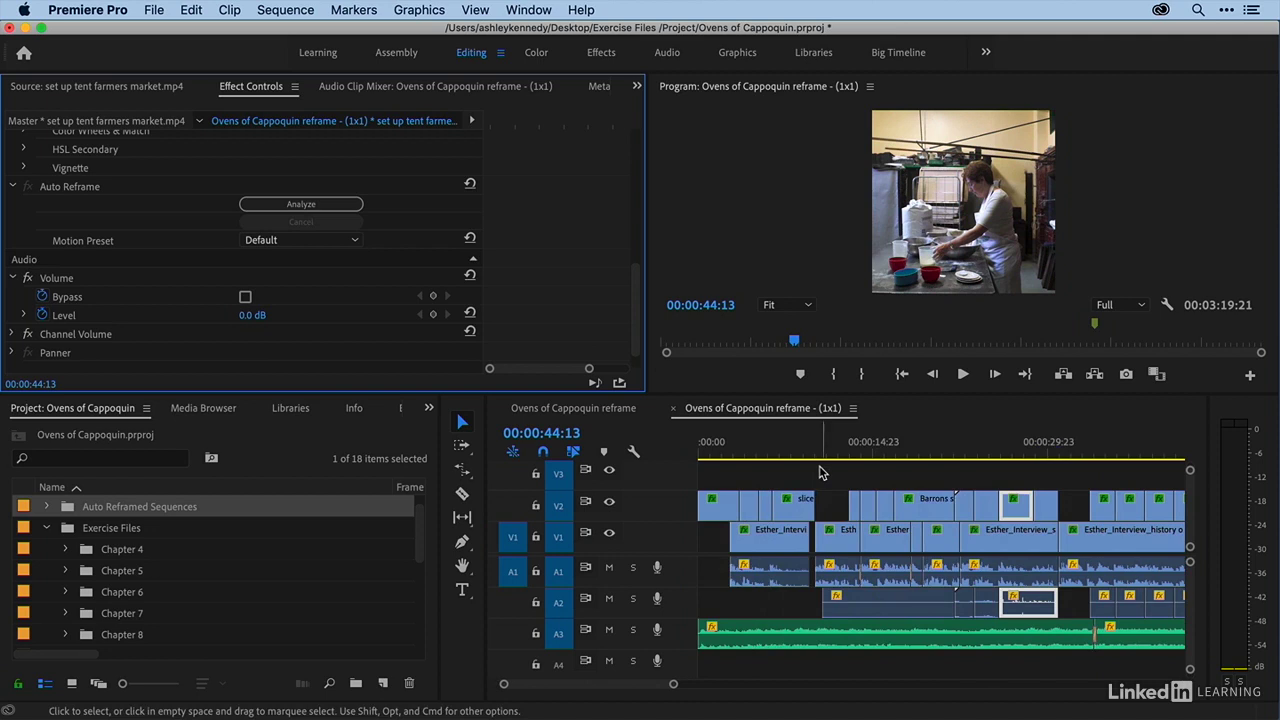
pyautogui.click(916, 454)
pyautogui.moveTo(977, 456); pyautogui.dragTo(1005, 454)
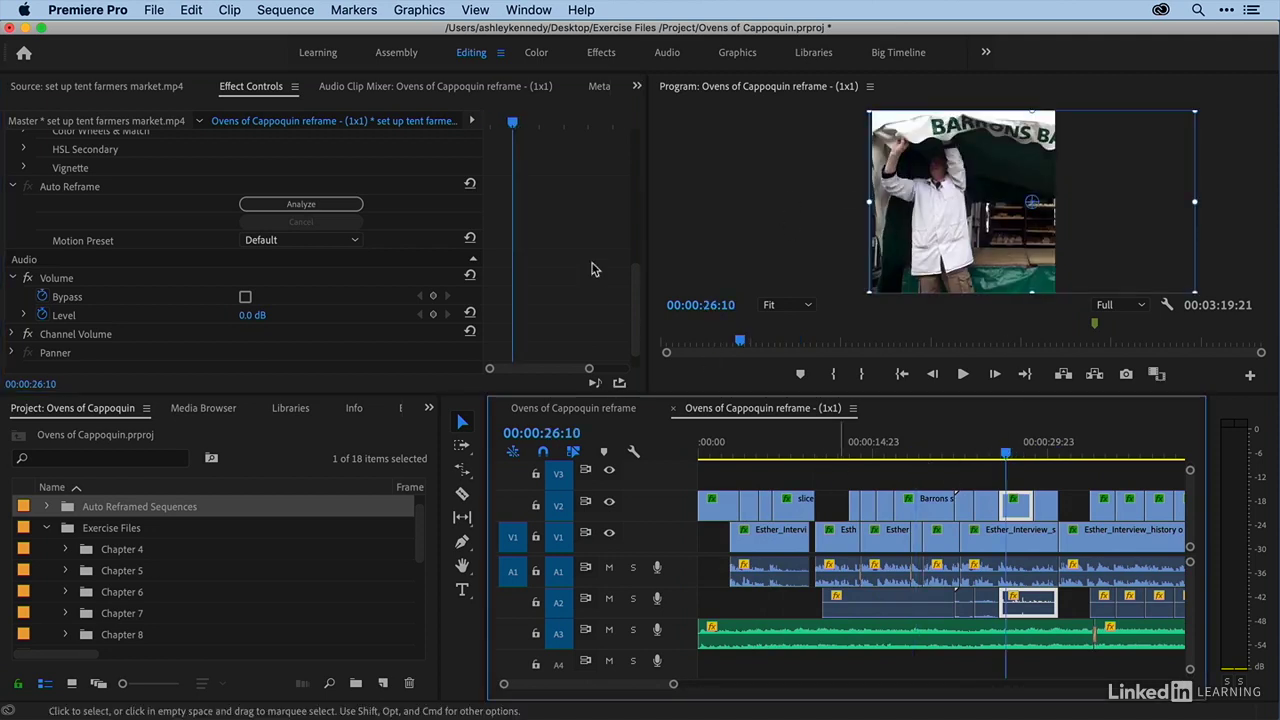
pyautogui.moveTo(636, 285); pyautogui.dragTo(636, 145)
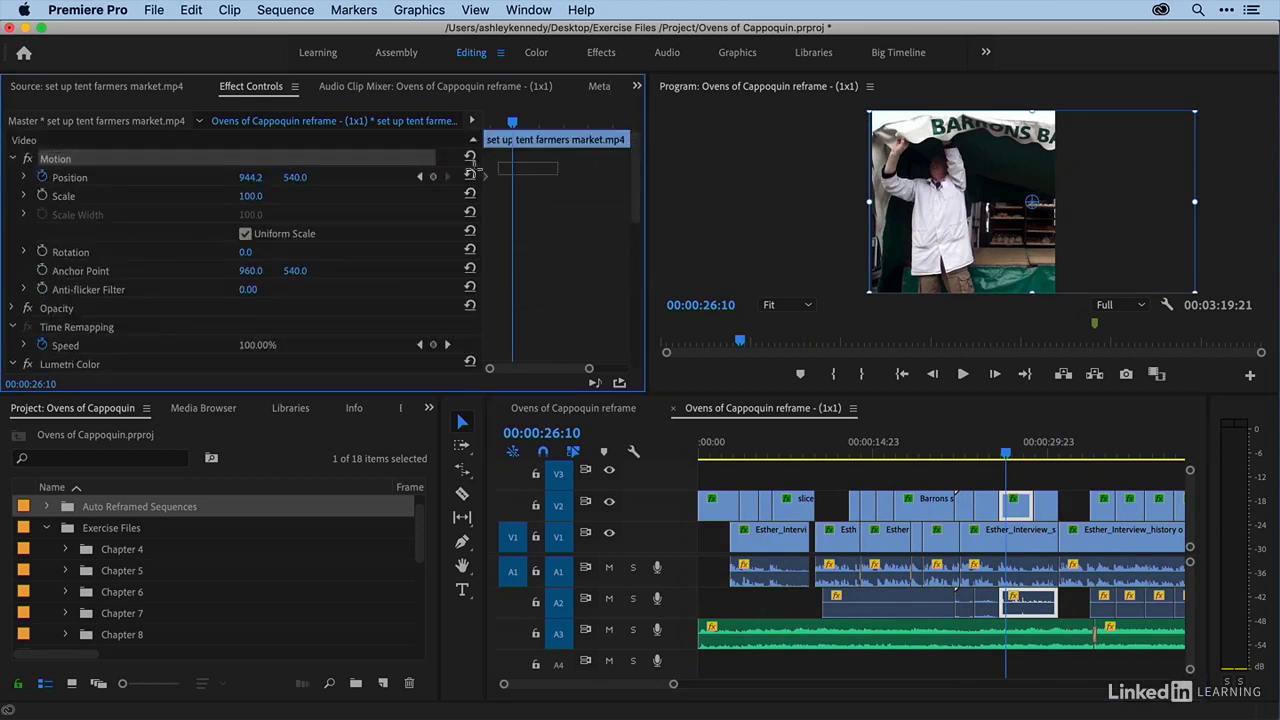
pyautogui.click(470, 176)
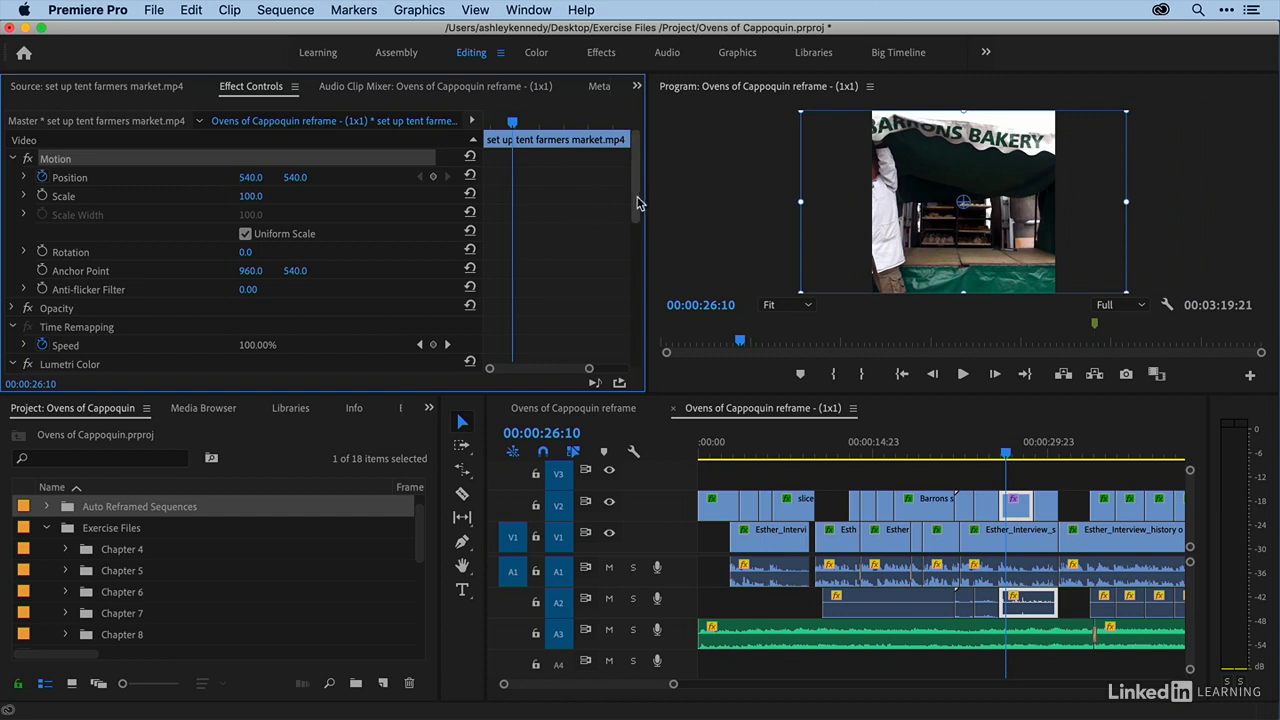
# Run the Auto Reframe analysis again on the tent setup clip to regenerate its framing.
pyautogui.moveTo(639, 206); pyautogui.dragTo(636, 318)
pyautogui.scroll(-1, 470, 285)
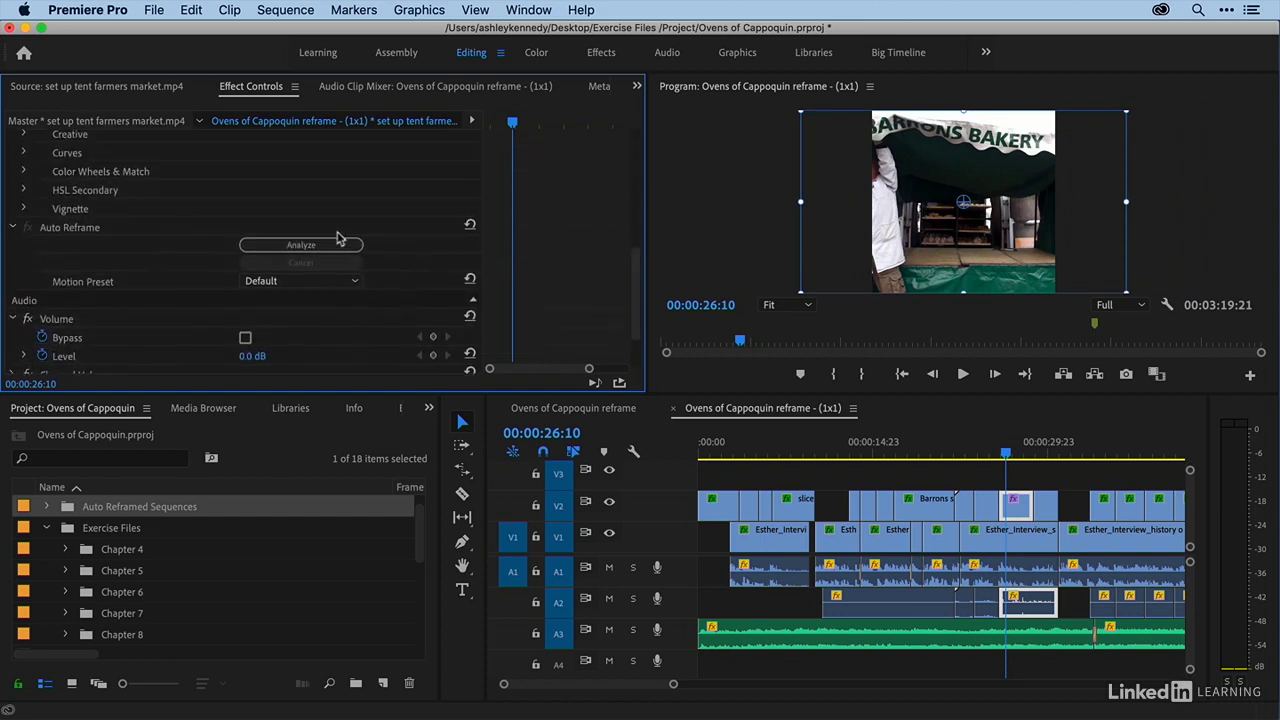
pyautogui.click(310, 246)
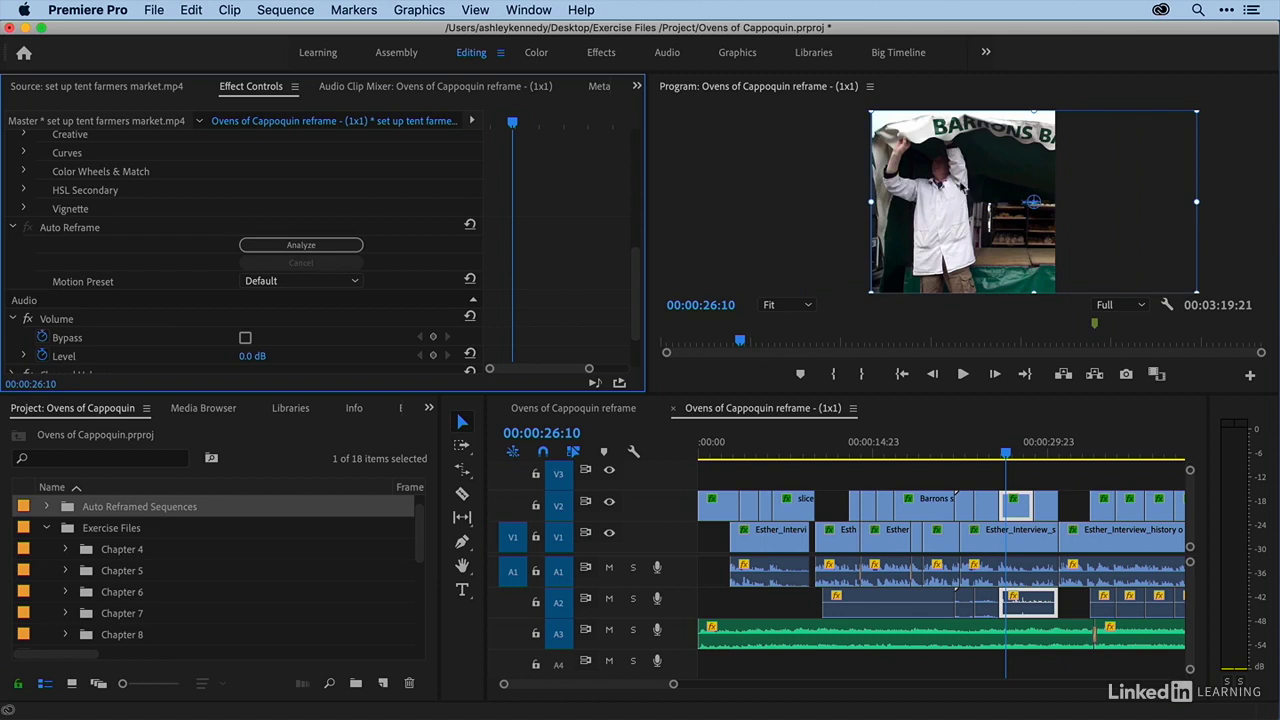
# Examine the tent setup clip's regenerated Position keyframes, play it through to 00:00:28:10 and return to its Auto Reframe settings.
pyautogui.scroll(10, 637, 270)
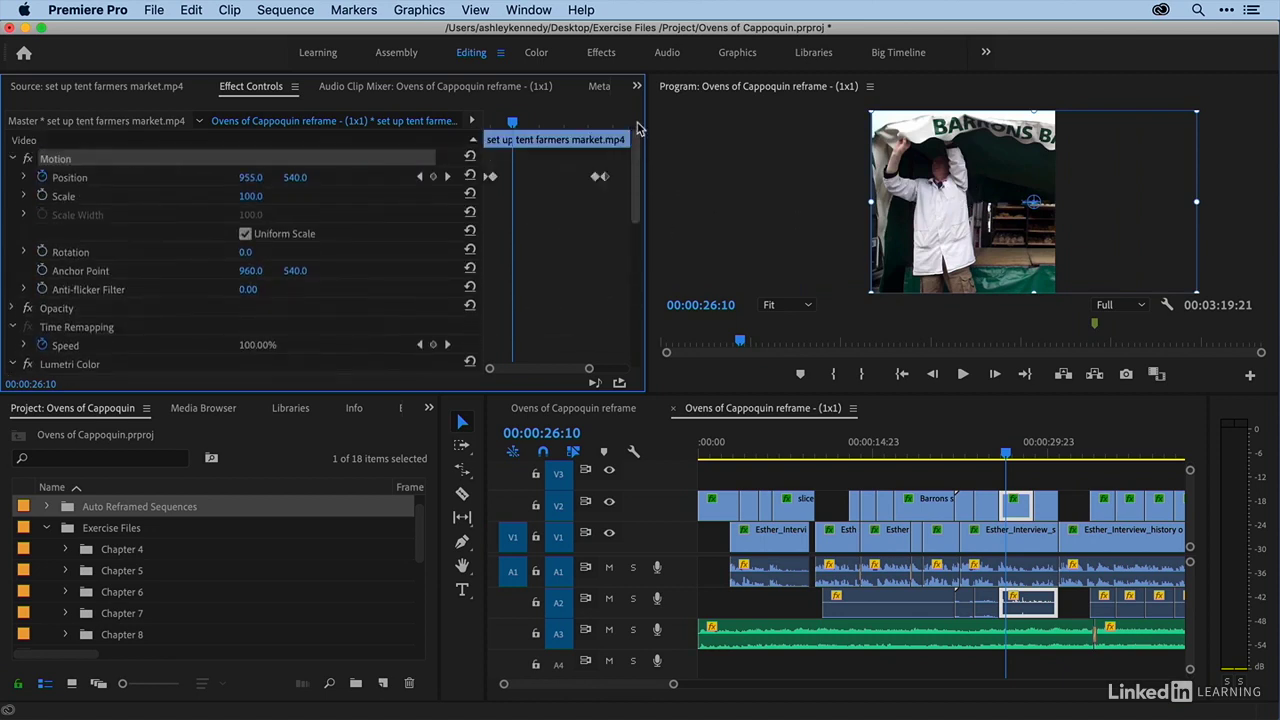
pyautogui.press('space')
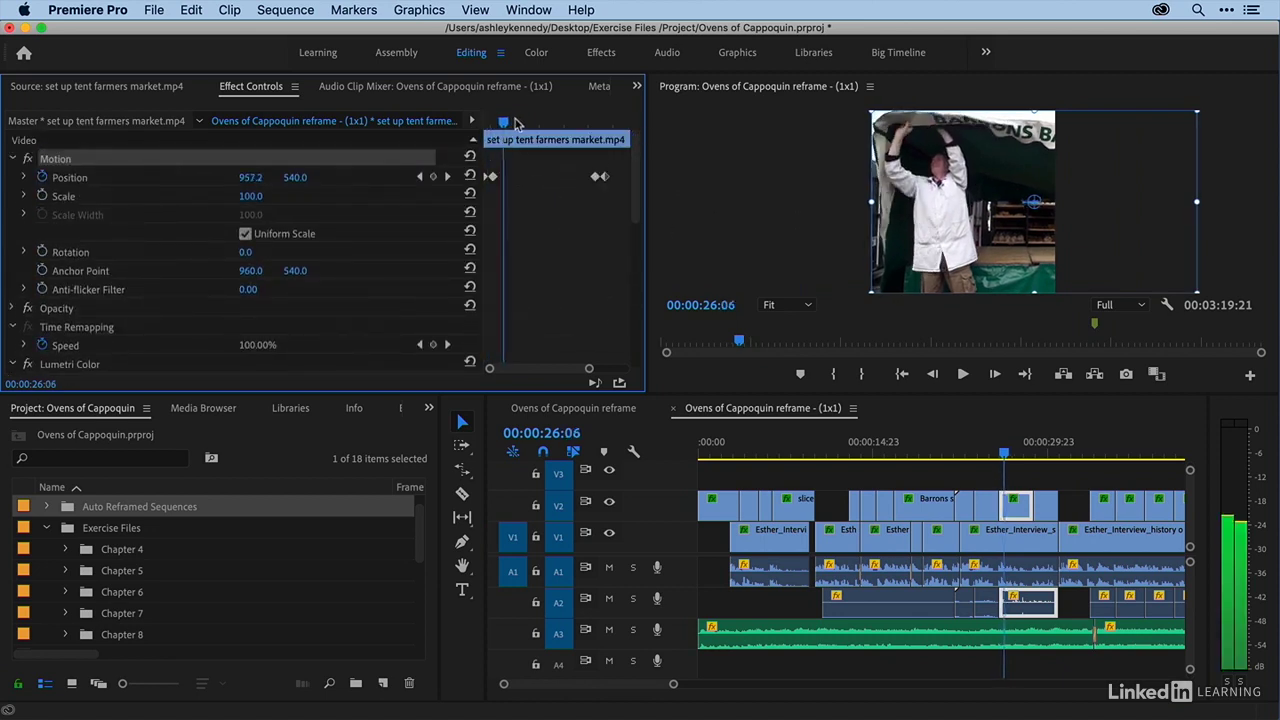
pyautogui.press('space')
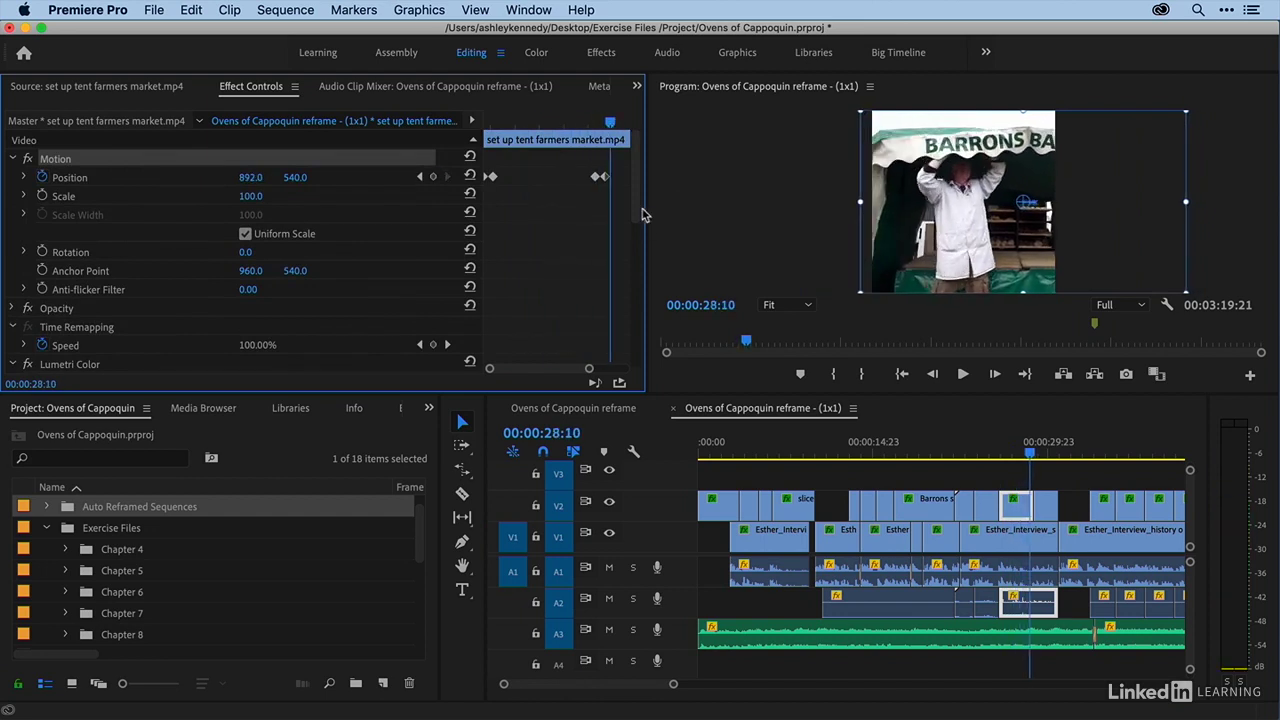
pyautogui.scroll(-10, 640, 214)
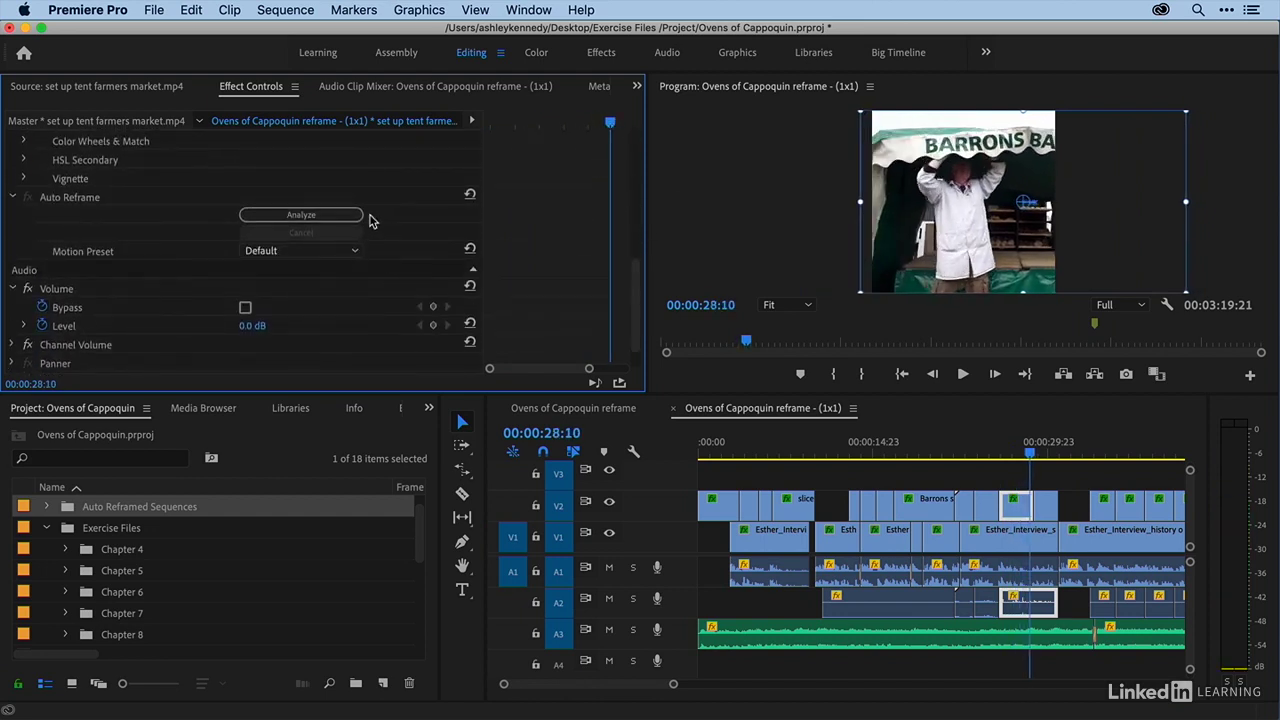